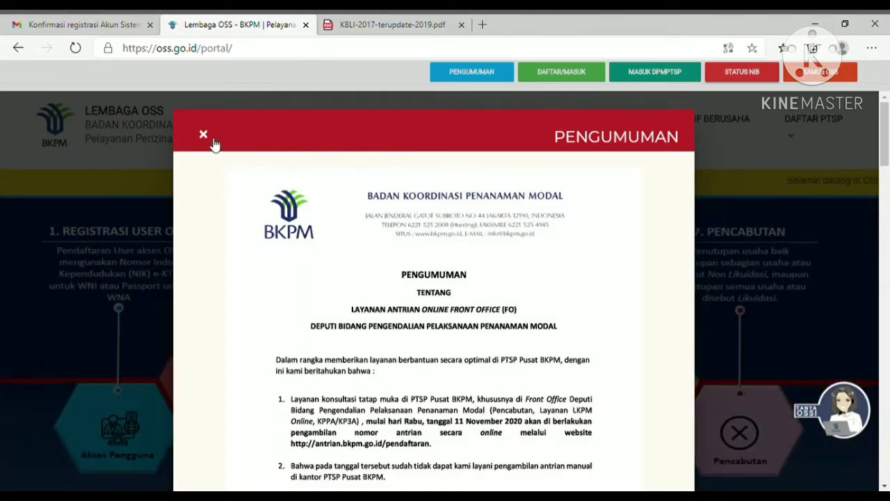
# - Close the Pengumuman announcement on the OSS portal and open the Daftar/Masuk page
pyautogui.scroll(-1, 506, 261)
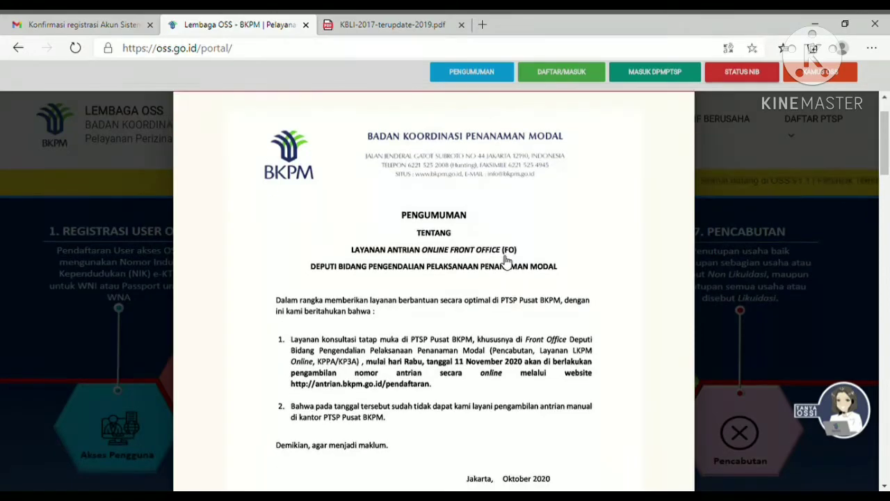
pyautogui.scroll(1, 506, 261)
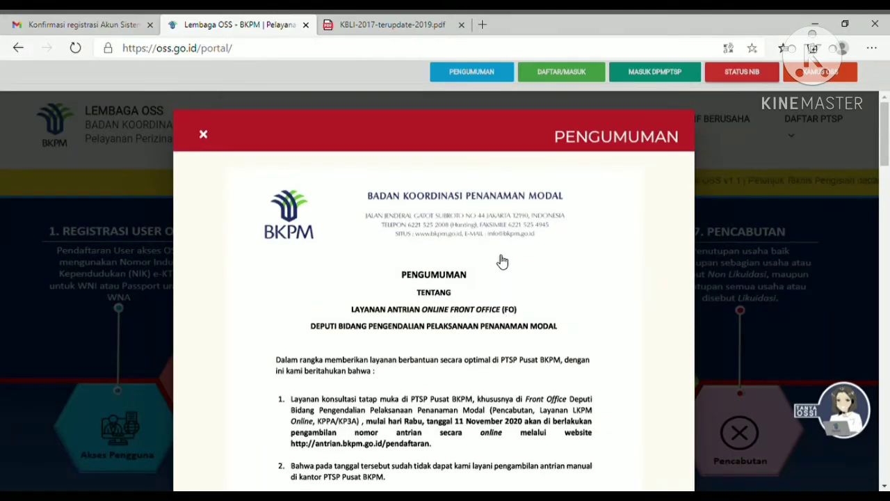
pyautogui.click(203, 135)
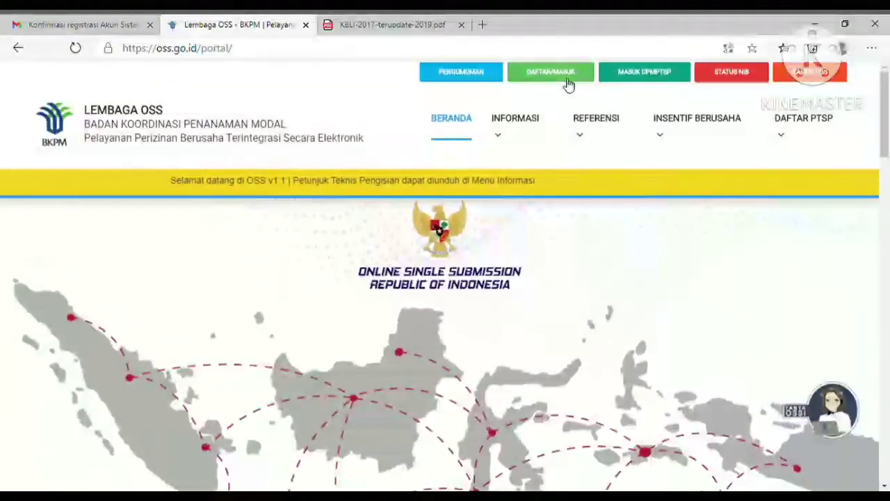
pyautogui.click(567, 80)
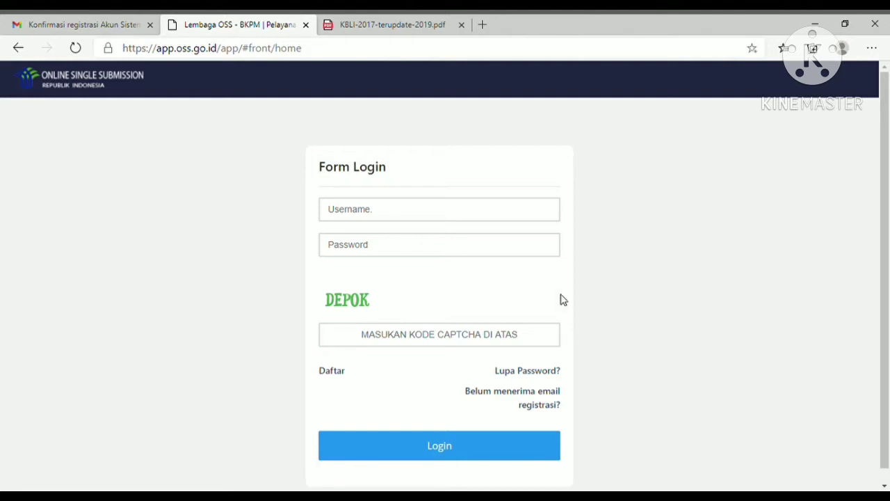
pyautogui.click(374, 212)
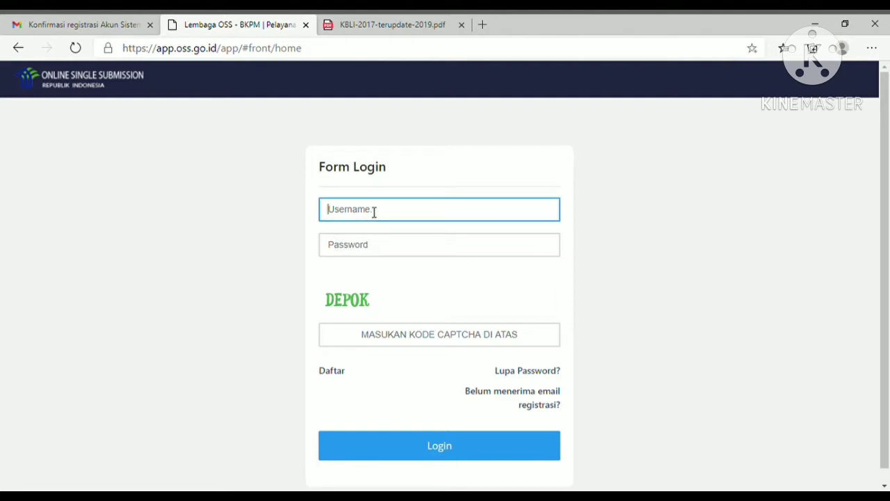
pyautogui.click(410, 253)
pyautogui.click(466, 342)
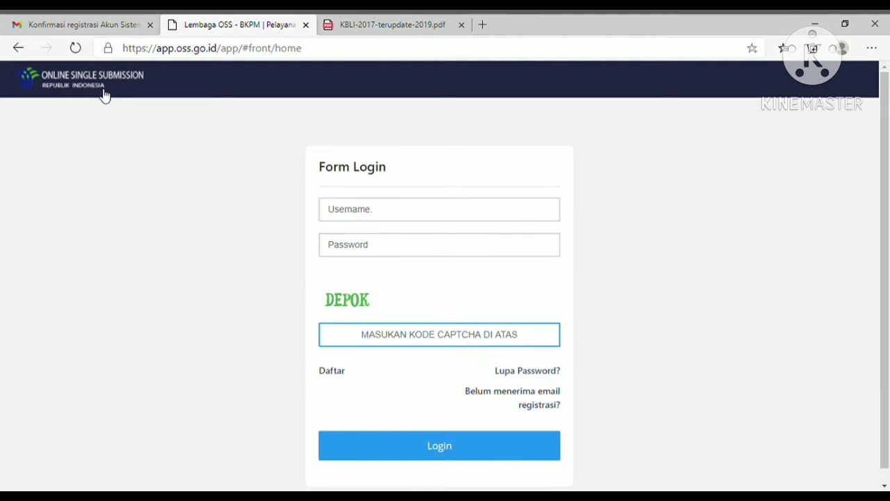
# - Copy the username from the OSS registration confirmation email in Gmail and paste it into the OSS login form's Username field
pyautogui.click(89, 27)
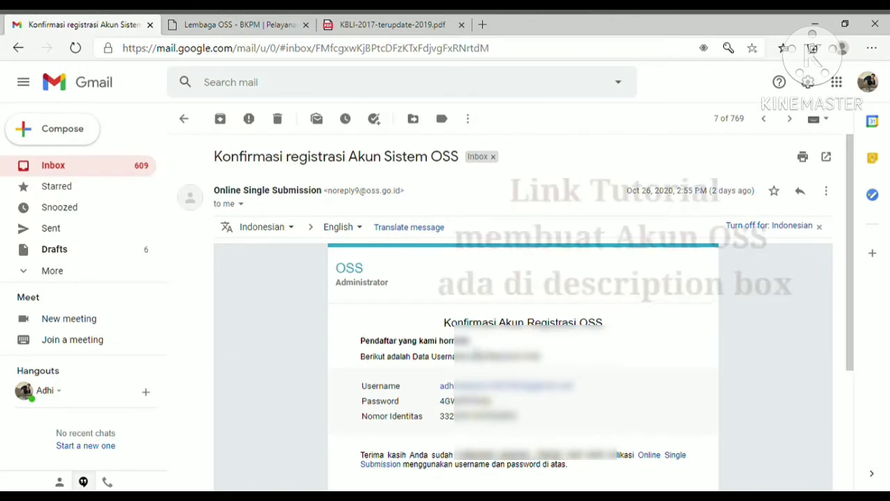
pyautogui.scroll(-1, 740, 471)
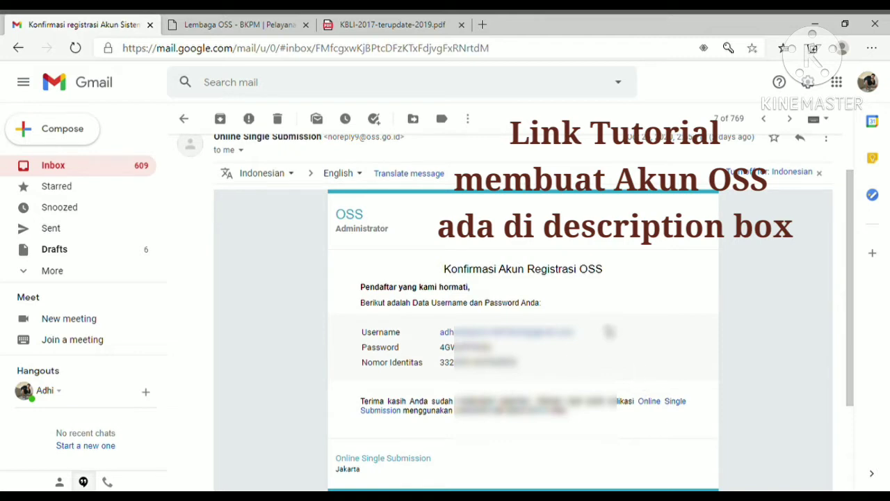
pyautogui.moveTo(574, 332); pyautogui.dragTo(443, 333)
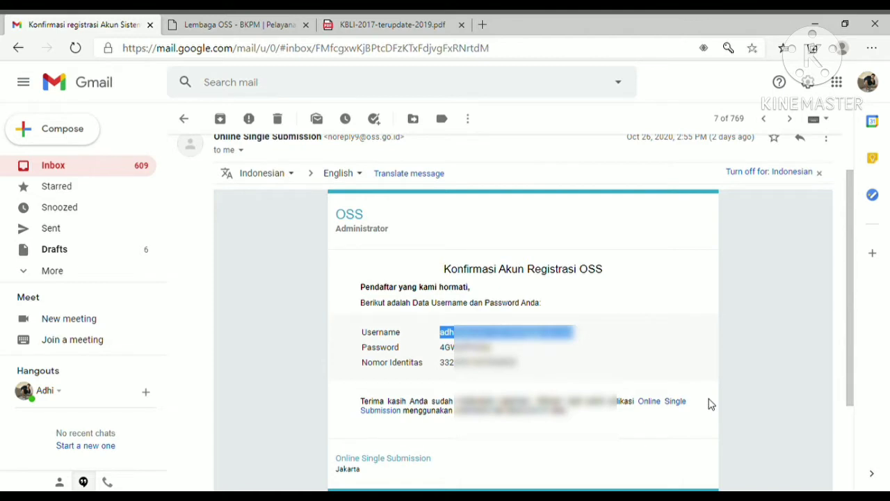
pyautogui.click(264, 23)
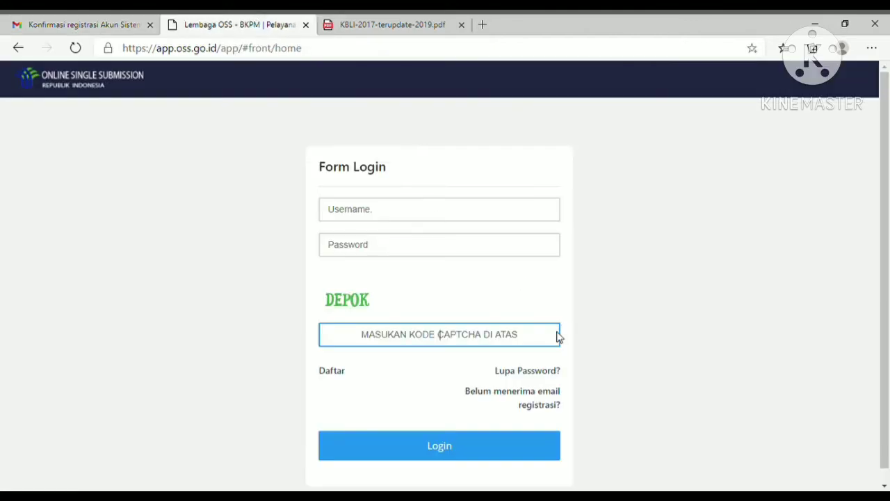
pyautogui.click(380, 208)
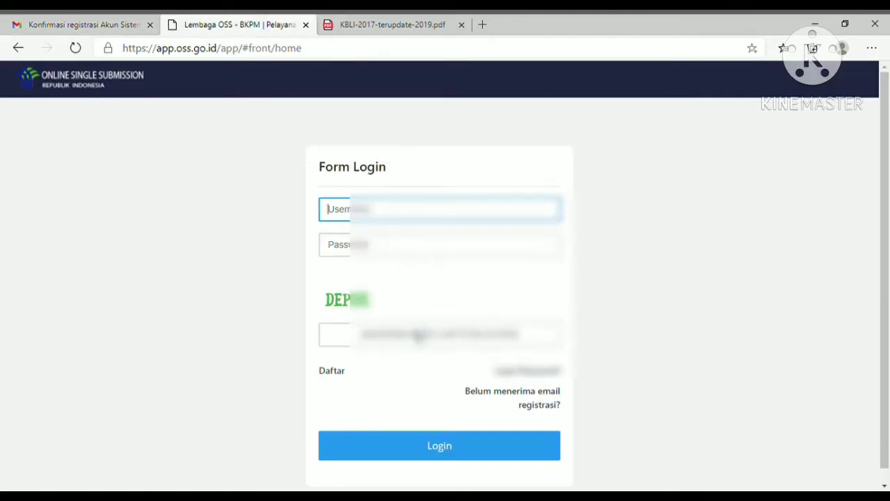
pyautogui.hotkey('ctrl', 'v')
# - Copy the account password from the confirmation email in Gmail and paste it into the OSS login form's Password field
pyautogui.click(112, 26)
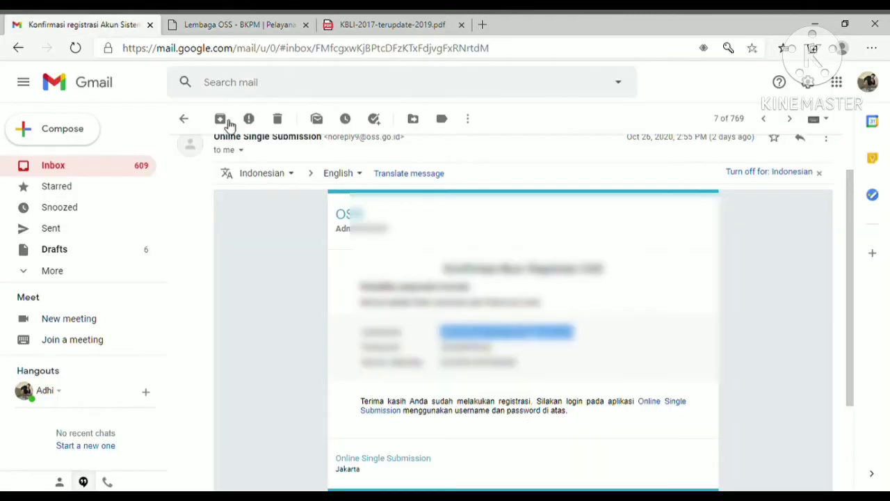
pyautogui.doubleClick(457, 349)
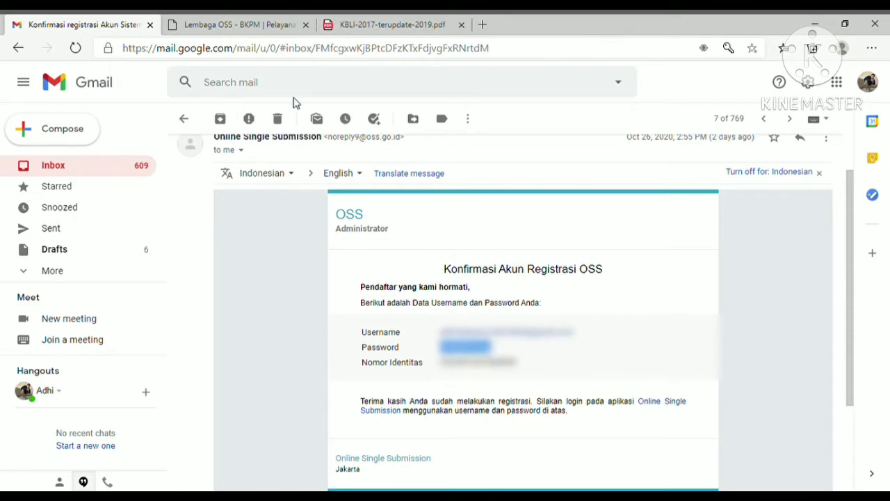
pyautogui.click(245, 26)
pyautogui.click(373, 250)
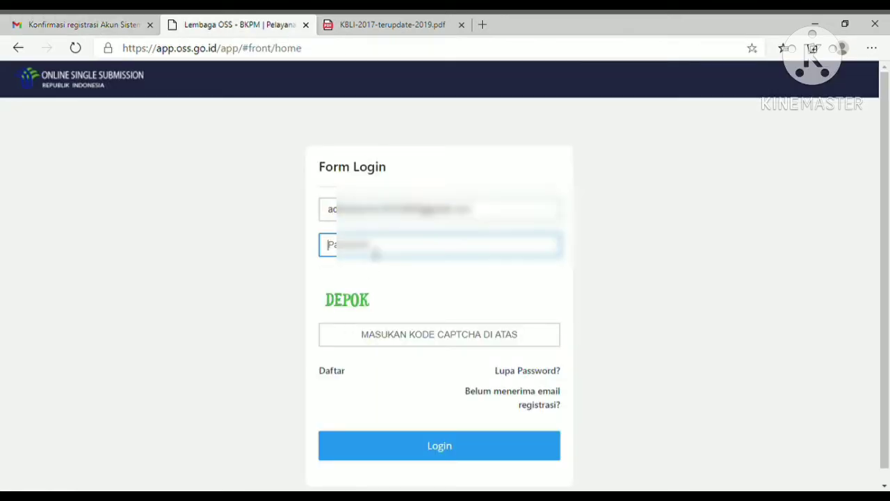
pyautogui.hotkey('ctrl', 'v')
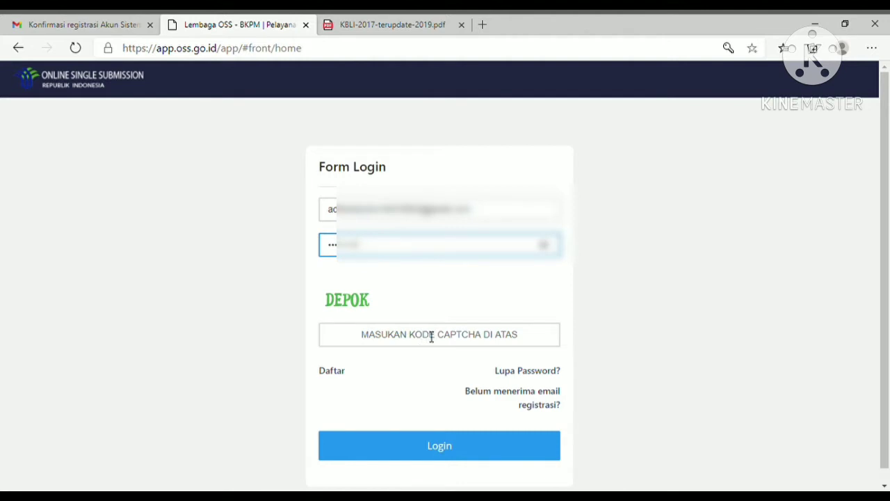
# - Refresh the captcha, enter the newly displayed captcha text, and log in
pyautogui.click(433, 340)
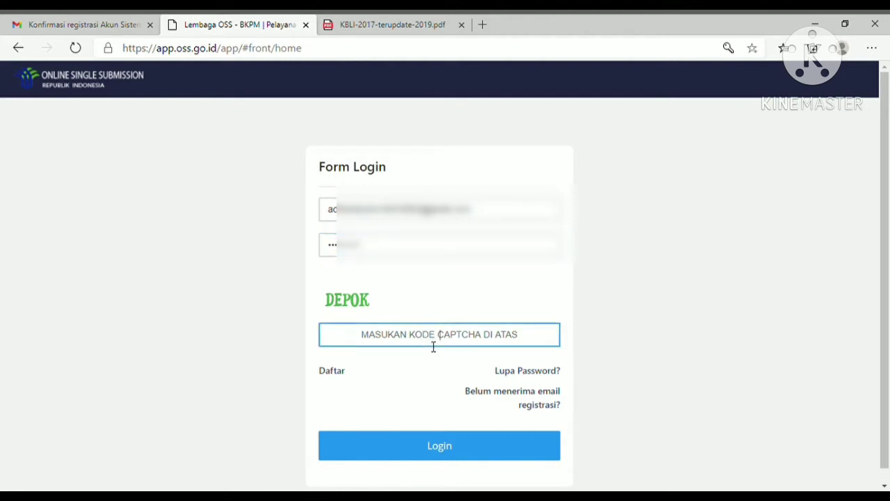
pyautogui.click(360, 307)
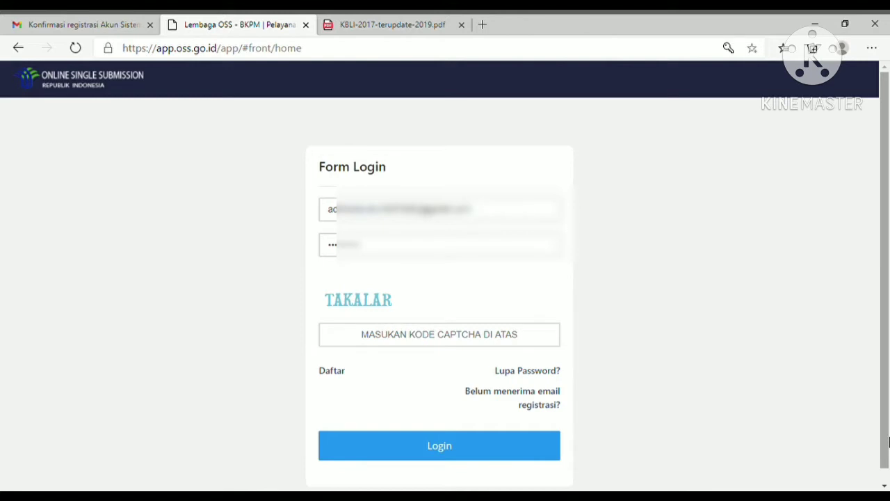
pyautogui.click(499, 336)
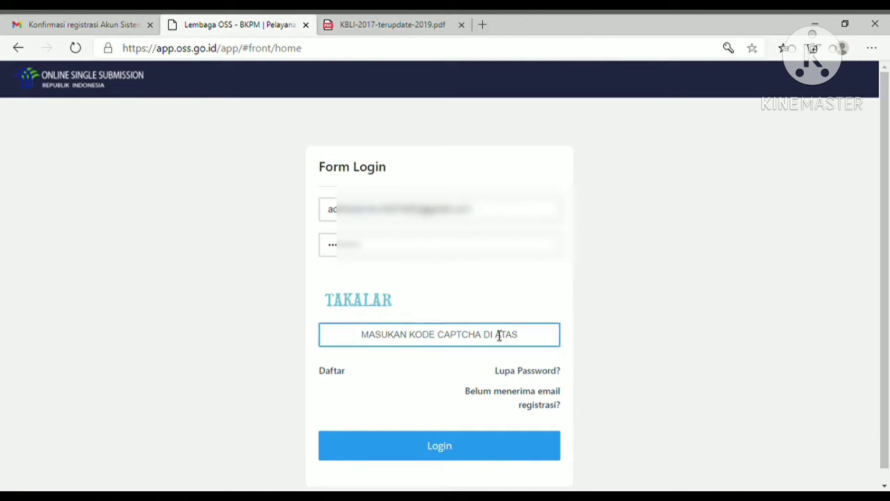
pyautogui.write('TAKALAR')
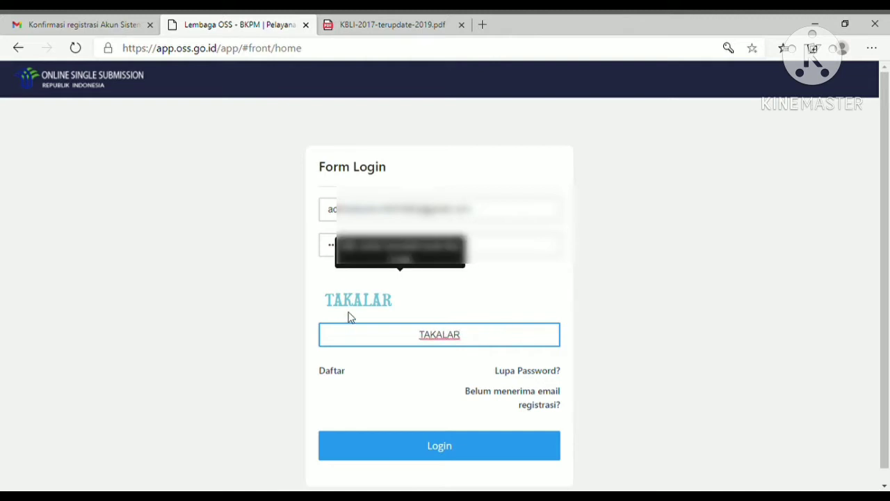
pyautogui.click(441, 452)
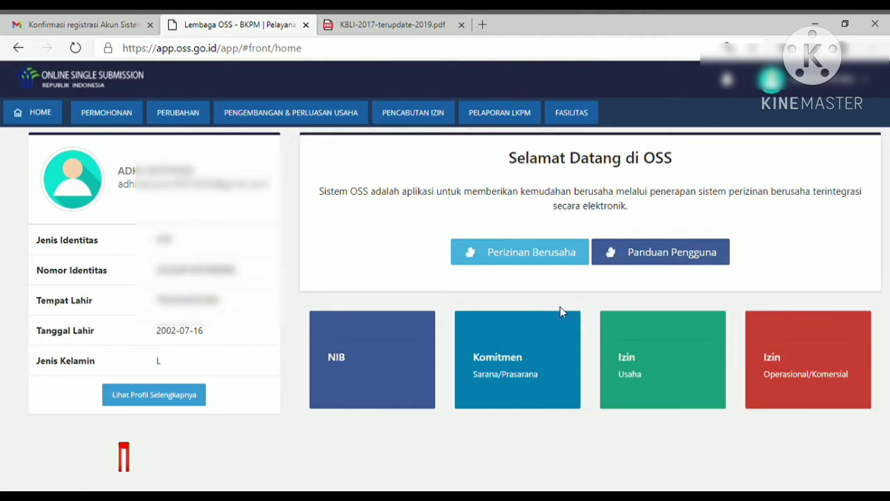
# - Open Perizinan Berusaha, look through the Non Perseorangan business types, and expand the details of Perseroan Terbatas (PT)
pyautogui.click(571, 267)
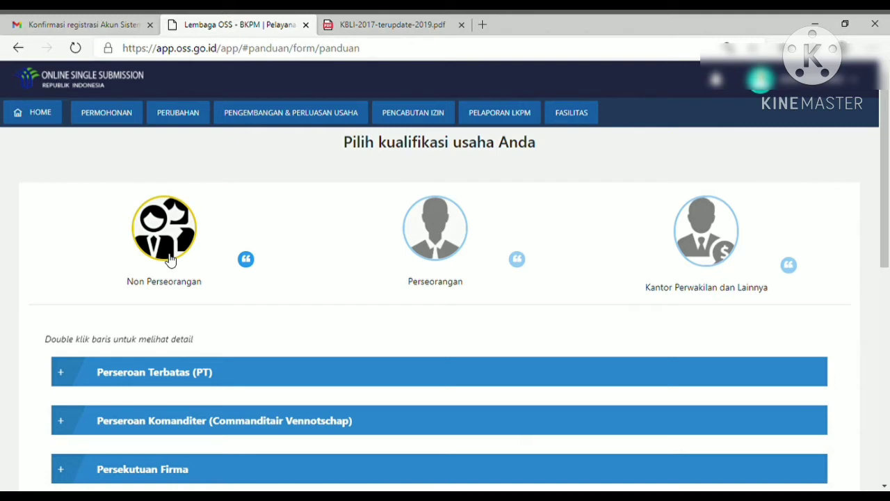
pyautogui.scroll(-3, 170, 259)
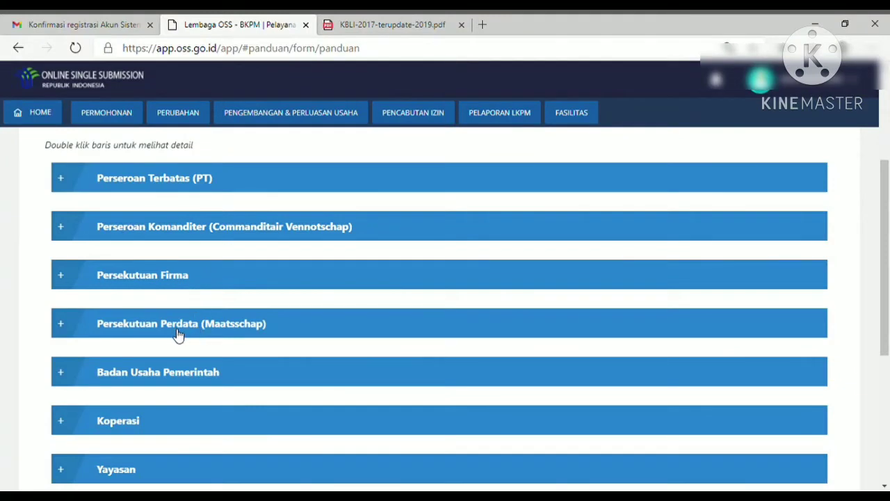
pyautogui.scroll(-2, 194, 343)
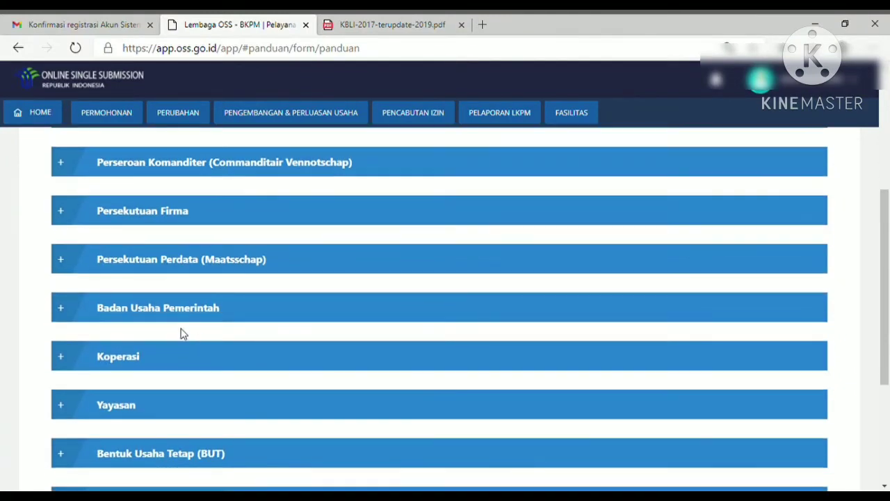
pyautogui.scroll(-1, 185, 271)
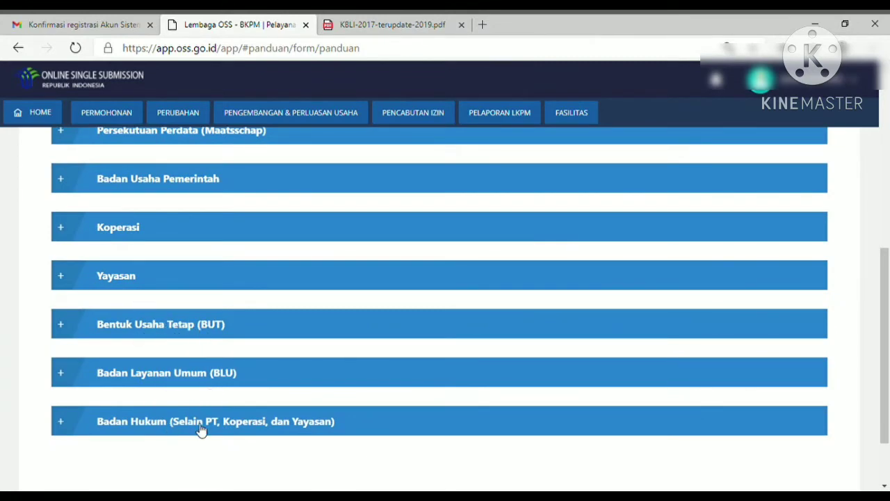
pyautogui.scroll(3, 475, 368)
pyautogui.scroll(1, 195, 366)
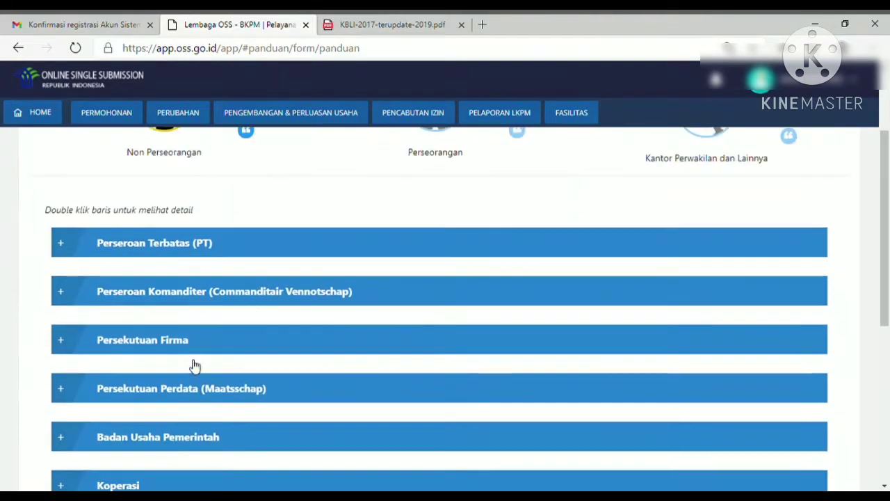
pyautogui.scroll(1, 324, 417)
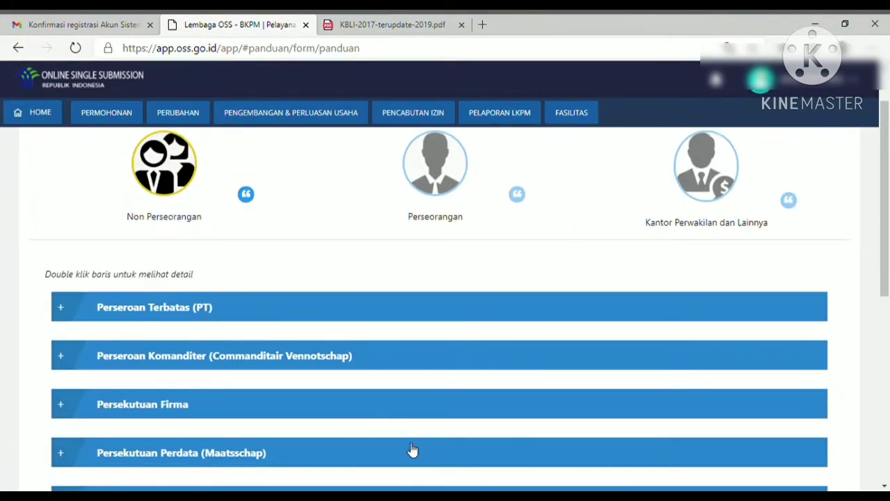
pyautogui.doubleClick(147, 314)
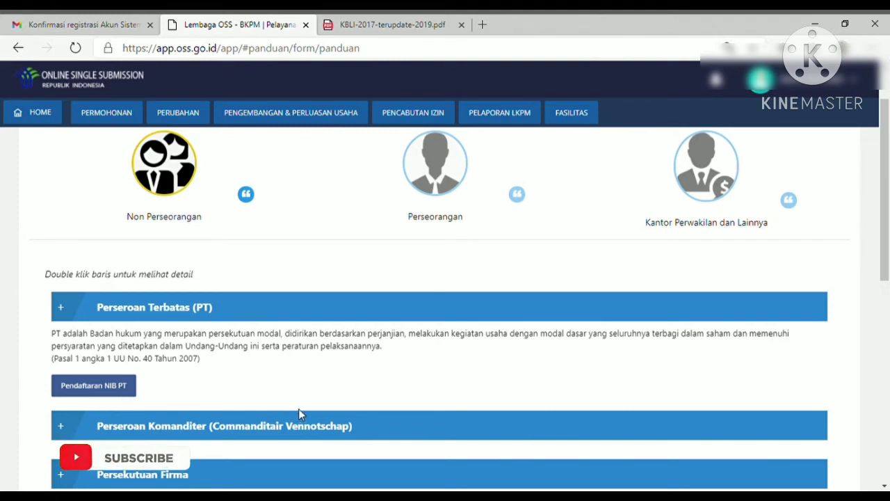
# - Choose the Perseorangan qualification, expand Mikro, and highlight its criteria text
pyautogui.click(445, 200)
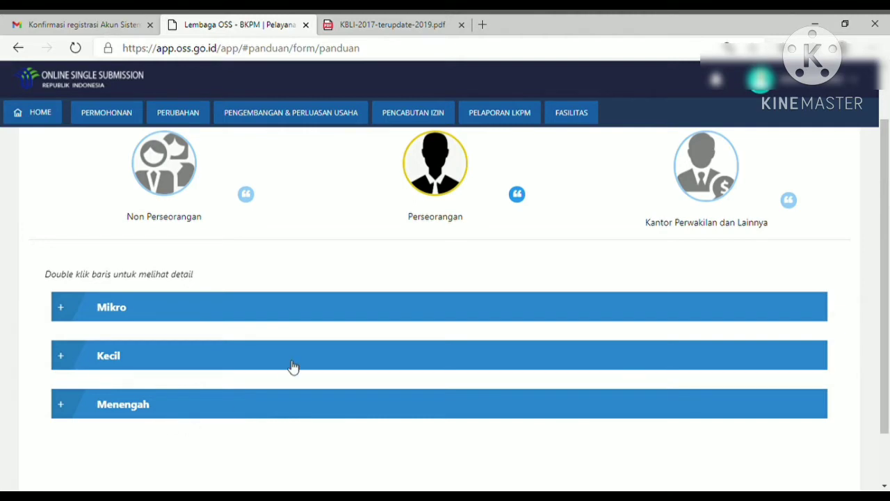
pyautogui.doubleClick(109, 319)
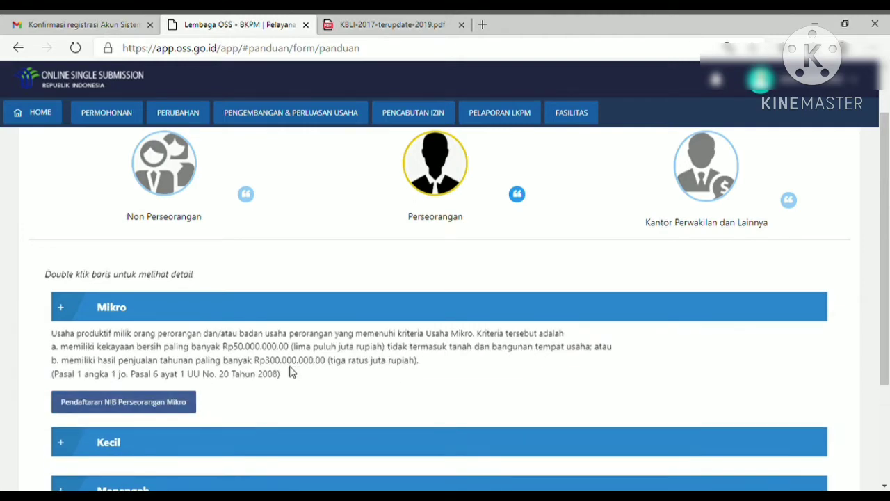
pyautogui.scroll(-1, 291, 372)
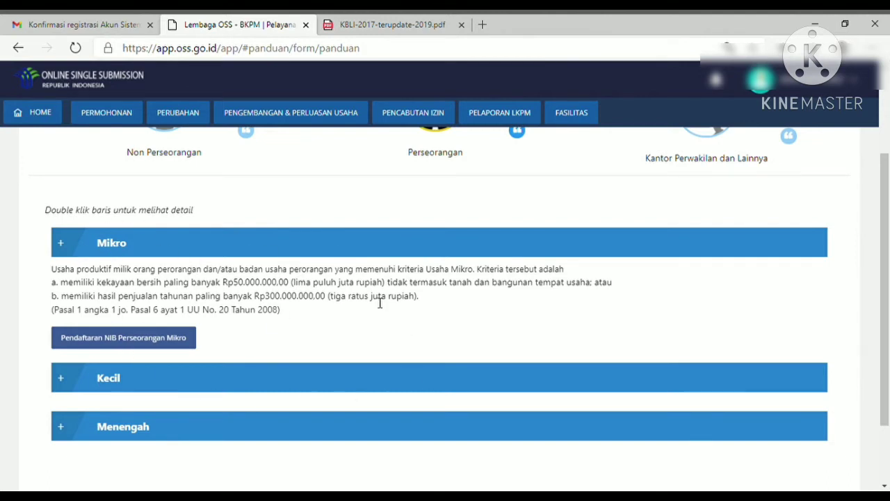
pyautogui.moveTo(52, 269); pyautogui.dragTo(283, 322)
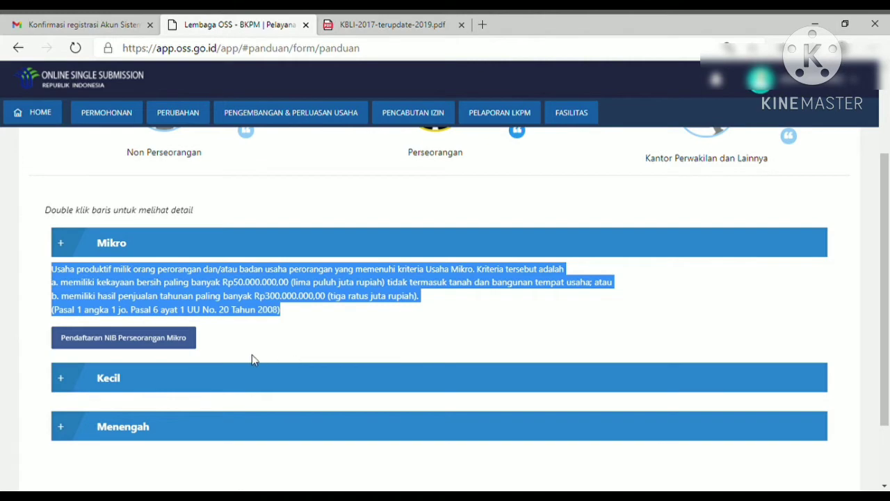
# - Open the Pendaftaran NIB Perseorangan Mikro form and review its fields down to Kekayaan Bersih
pyautogui.click(173, 349)
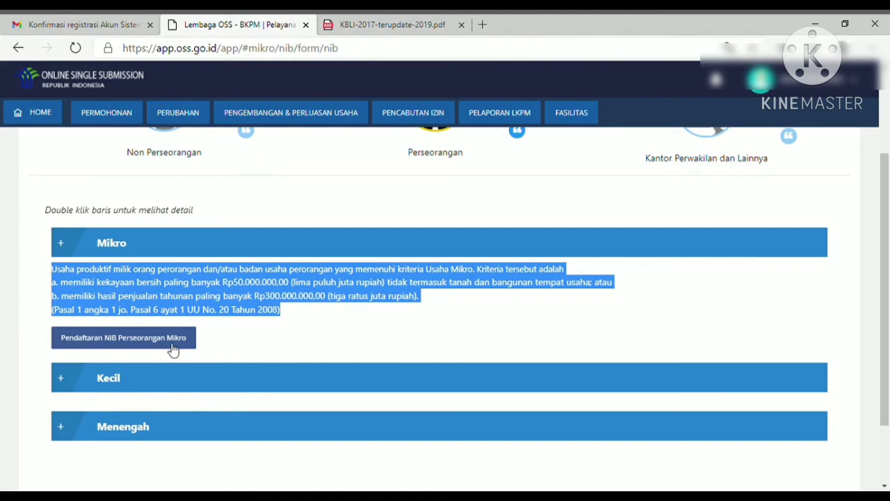
pyautogui.scroll(-3, 390, 409)
pyautogui.scroll(-5, 390, 409)
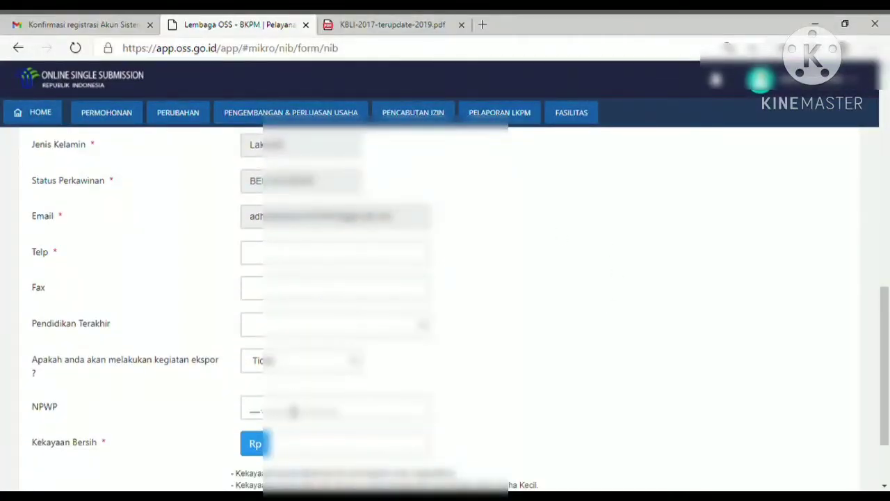
pyautogui.scroll(-1, 384, 404)
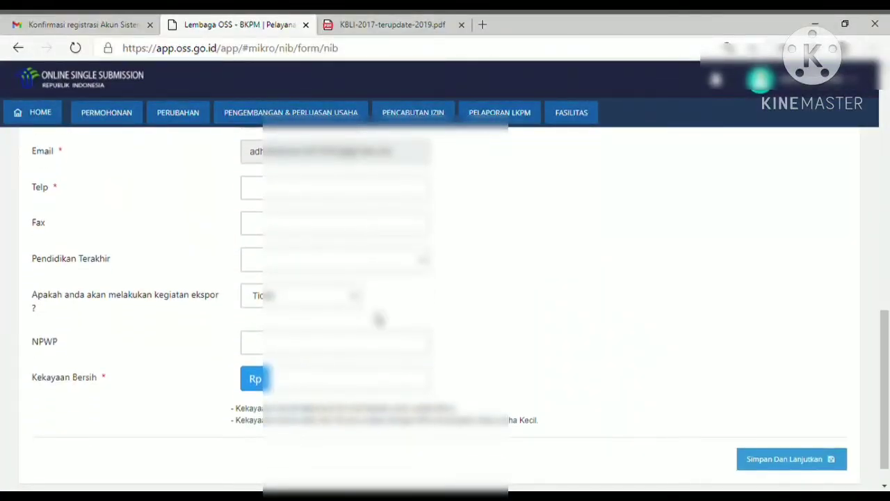
# - Open oss.go.id in a new browser tab, enter the user application, and go to its home page
pyautogui.click(482, 25)
pyautogui.write('os')
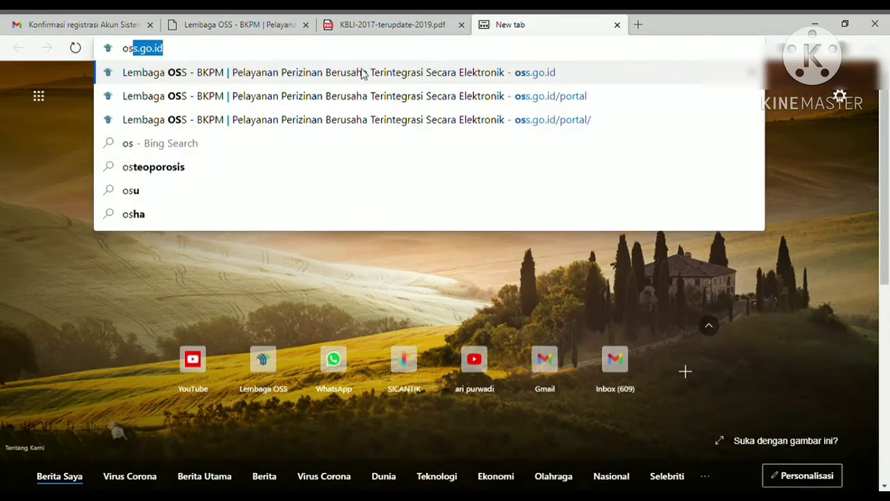
pyautogui.click(361, 73)
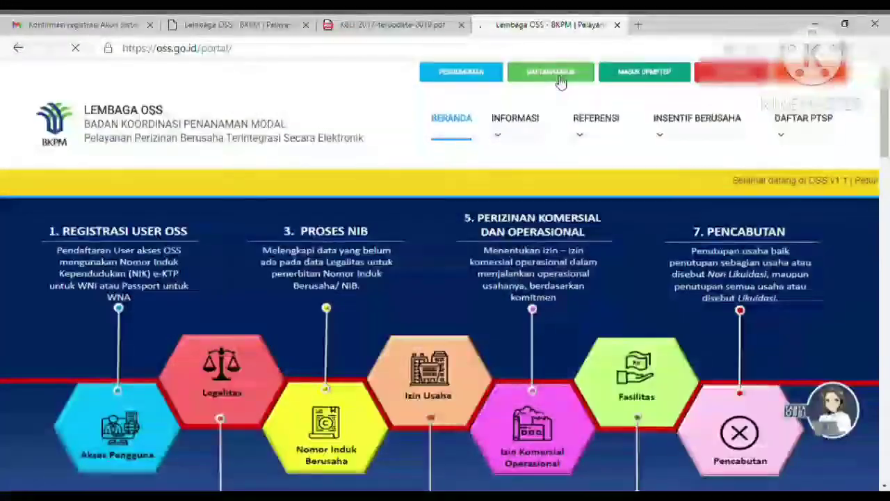
pyautogui.click(561, 76)
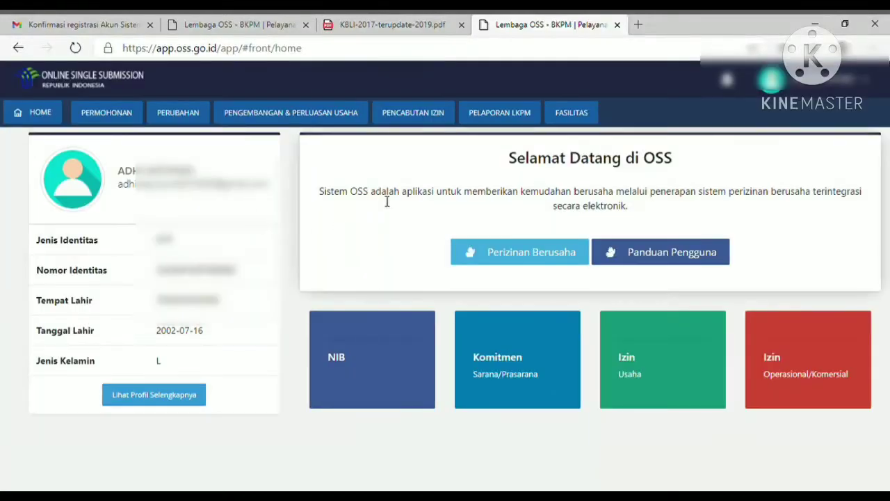
pyautogui.click(42, 115)
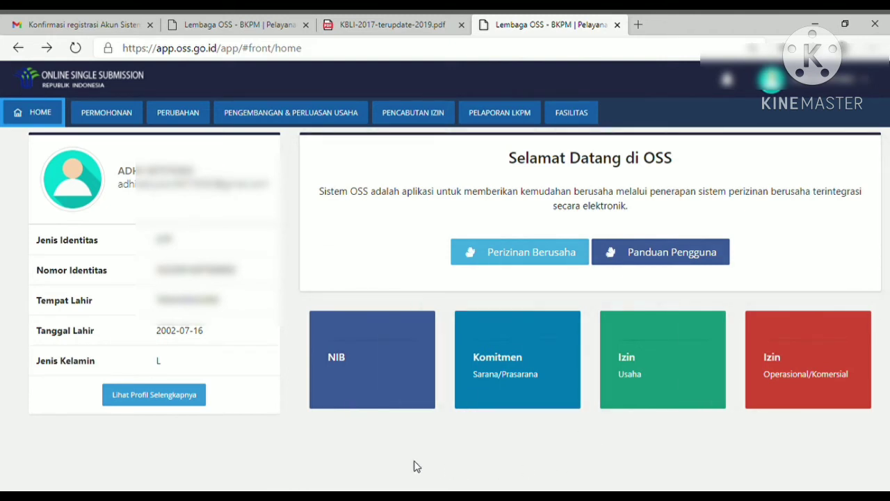
# - Copy the phone number from the full user profile and enter it as Telp in the NIB form
pyautogui.click(188, 401)
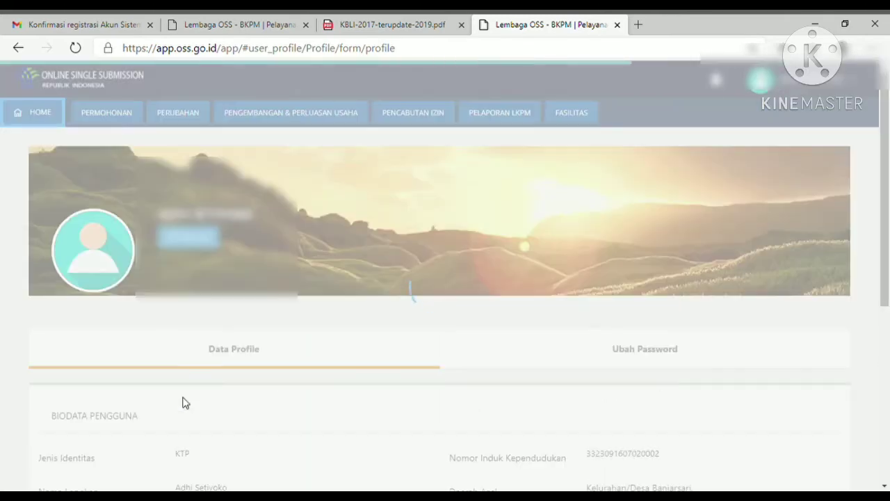
pyautogui.scroll(-5, 186, 404)
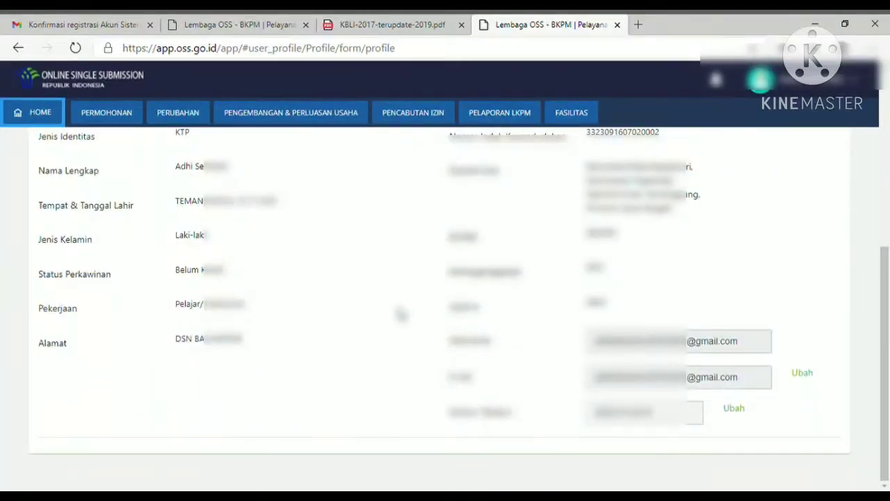
pyautogui.moveTo(666, 414); pyautogui.dragTo(576, 416)
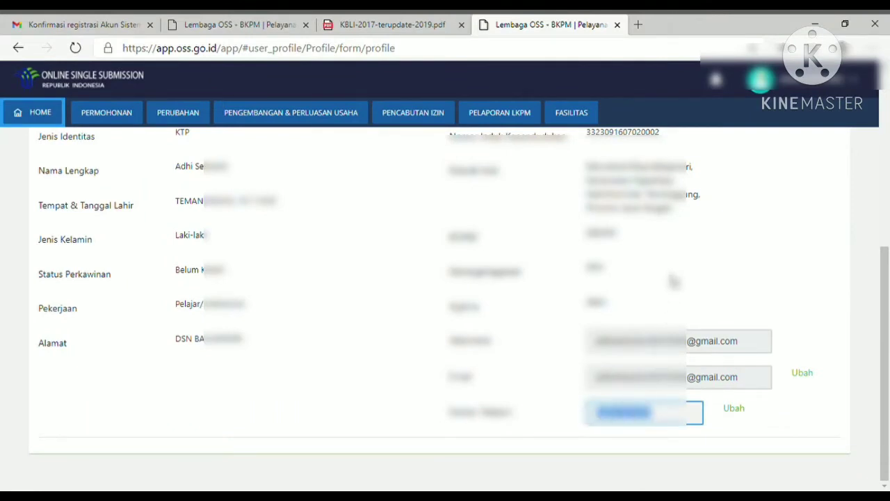
pyautogui.click(263, 21)
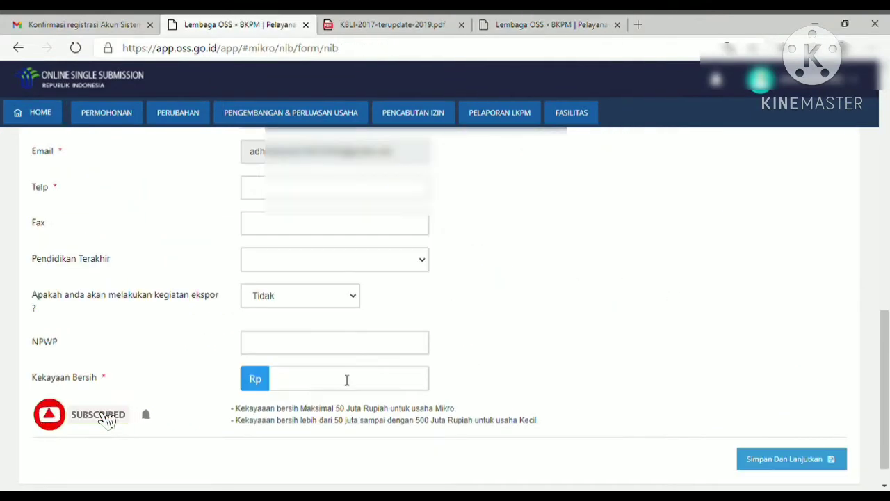
pyautogui.click(261, 195)
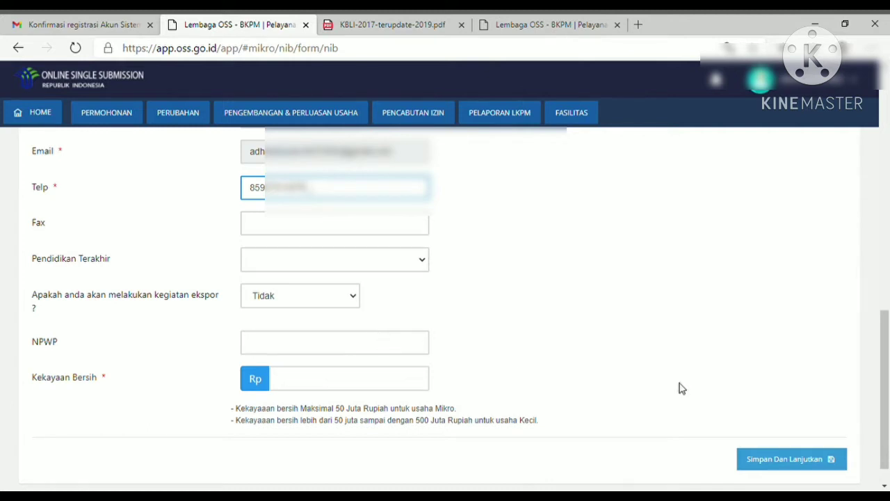
# - Leave Fax empty and set Pendidikan Terakhir to Sekolah Menengah Kejuruan (SMK)
pyautogui.click(331, 231)
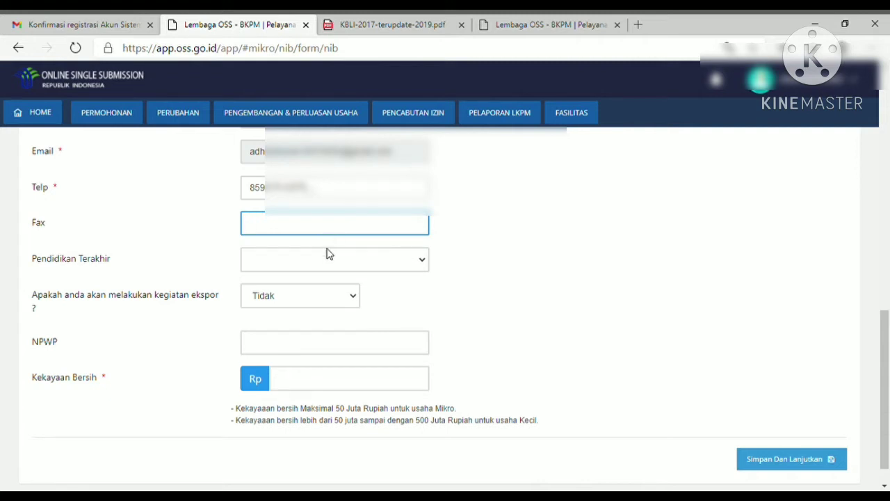
pyautogui.click(324, 264)
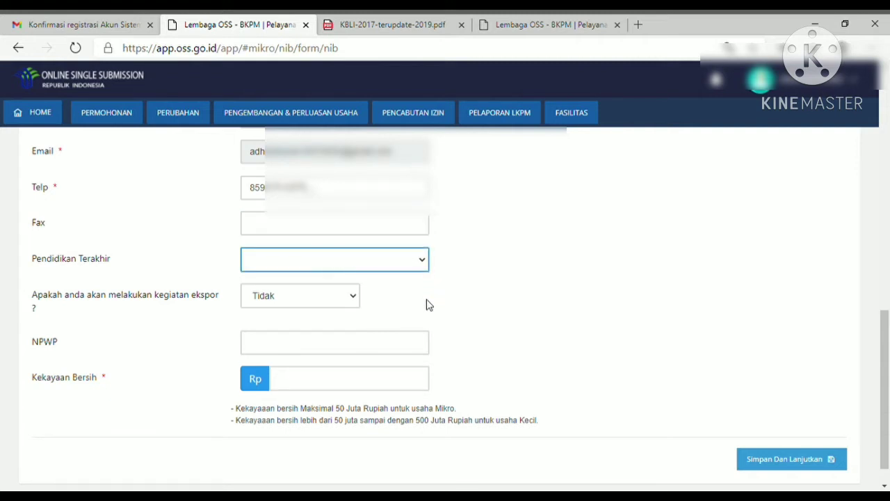
pyautogui.click(412, 328)
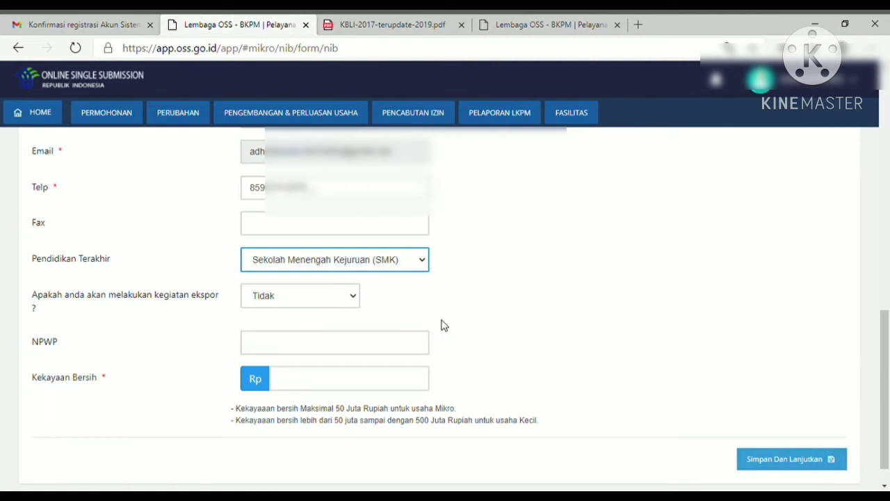
# - Switch the export activity answer to Ya to check the NPWP requirement, and set it back to Tidak
pyautogui.scroll(-2, 444, 324)
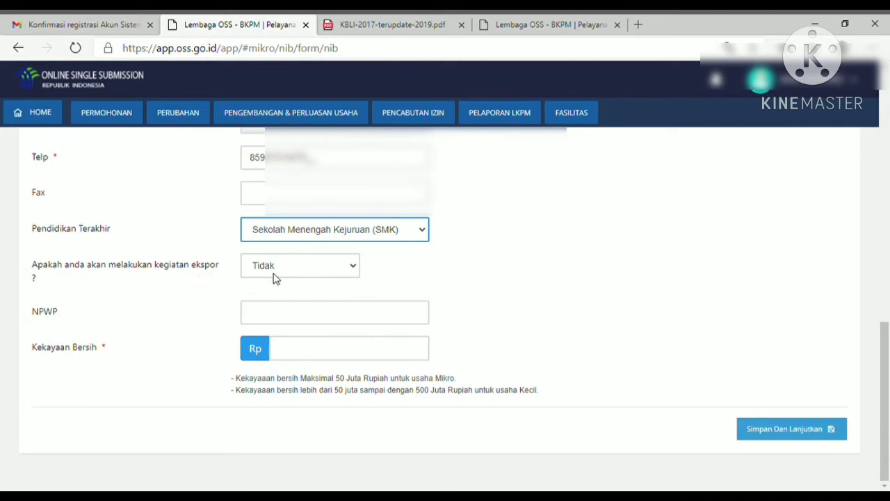
pyautogui.click(258, 314)
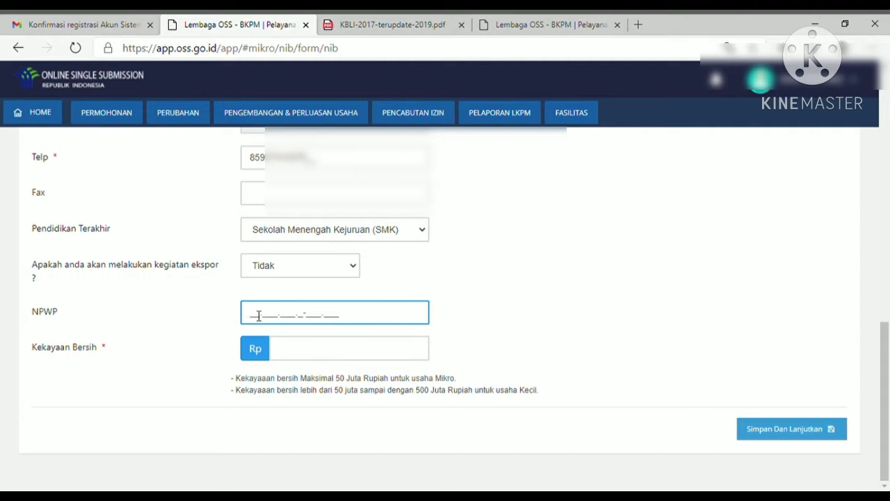
pyautogui.click(288, 272)
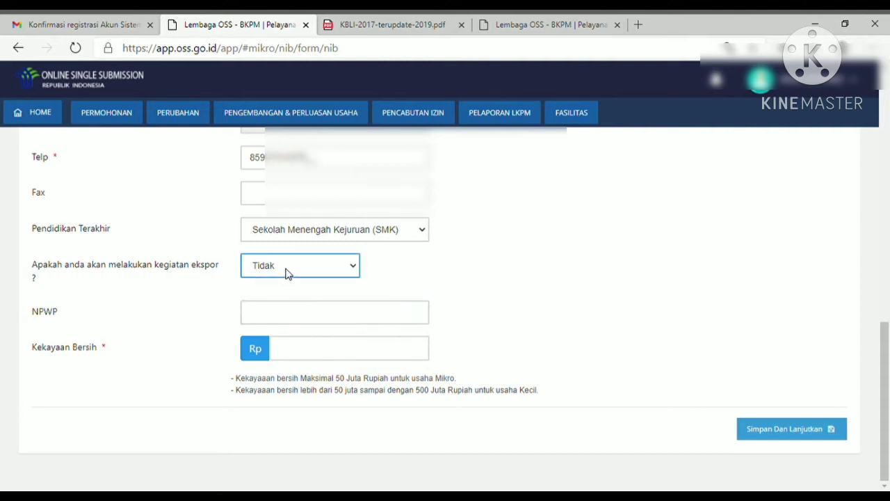
pyautogui.click(277, 295)
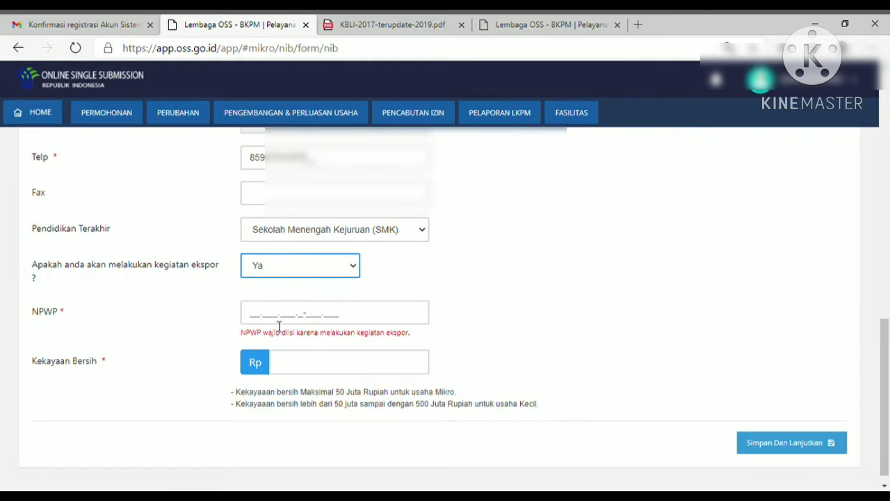
pyautogui.moveTo(241, 332); pyautogui.dragTo(432, 333)
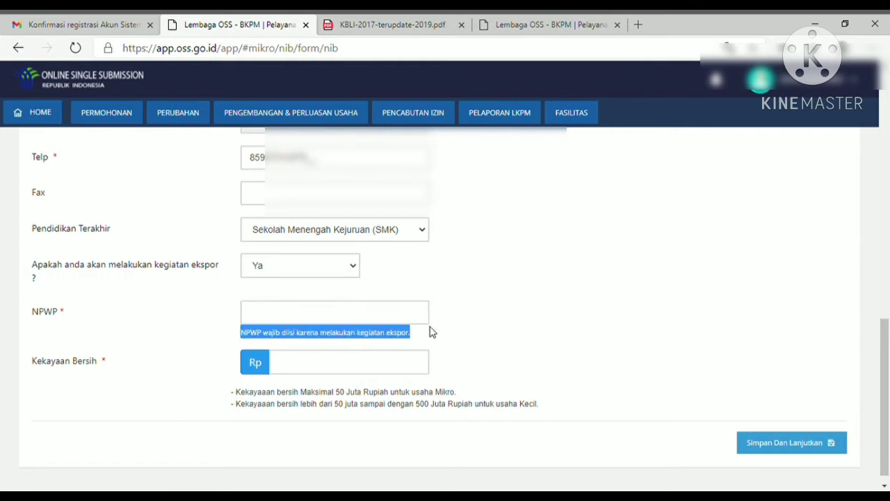
pyautogui.click(400, 273)
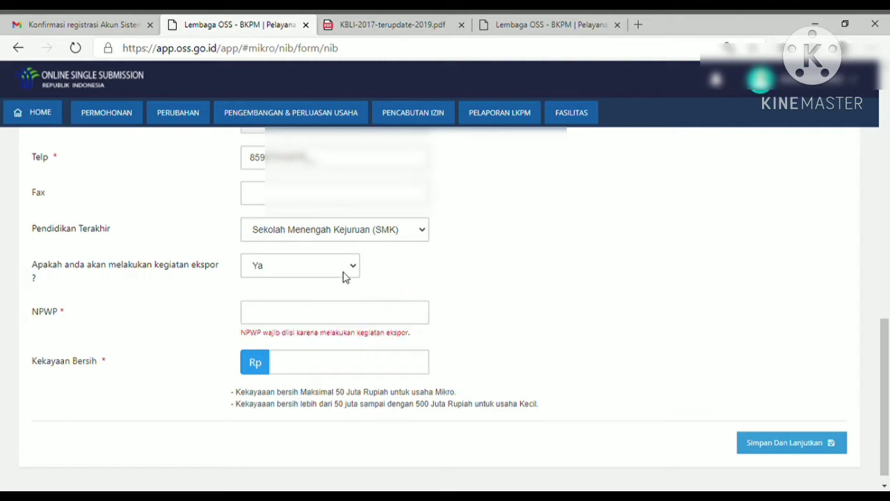
pyautogui.click(345, 268)
pyautogui.click(331, 291)
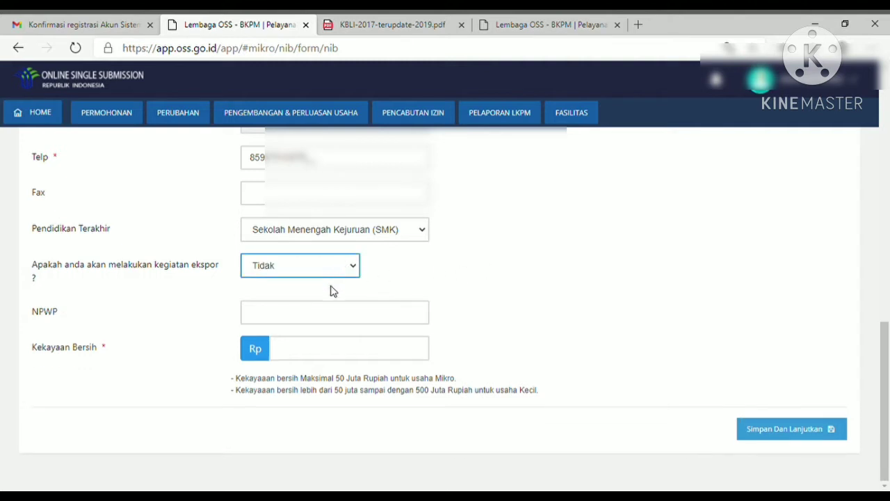
# - Read the net worth limits, set Kekayaan Bersih to Rp 20.000.000, and save the profile data to continue
pyautogui.click(331, 348)
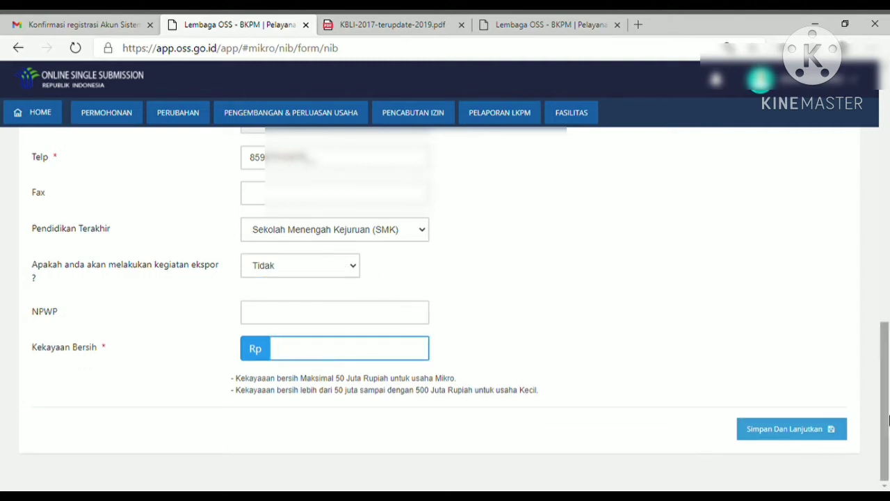
pyautogui.click(247, 387)
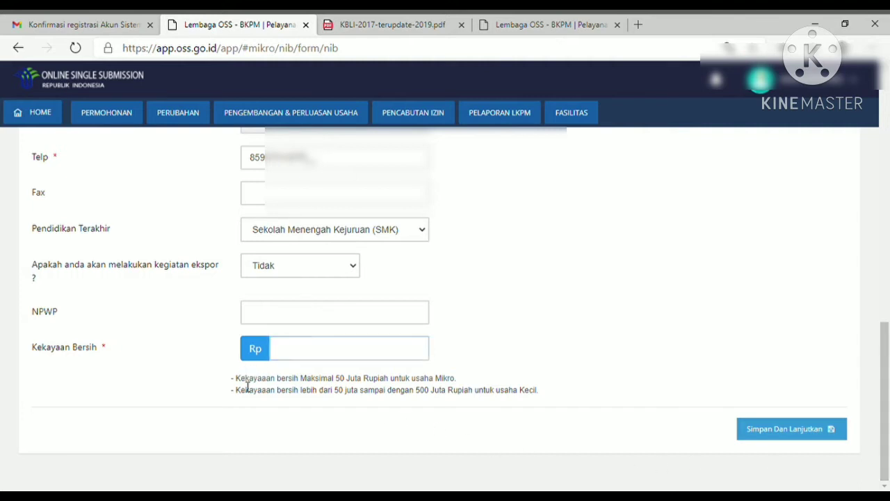
pyautogui.moveTo(247, 387); pyautogui.dragTo(548, 392)
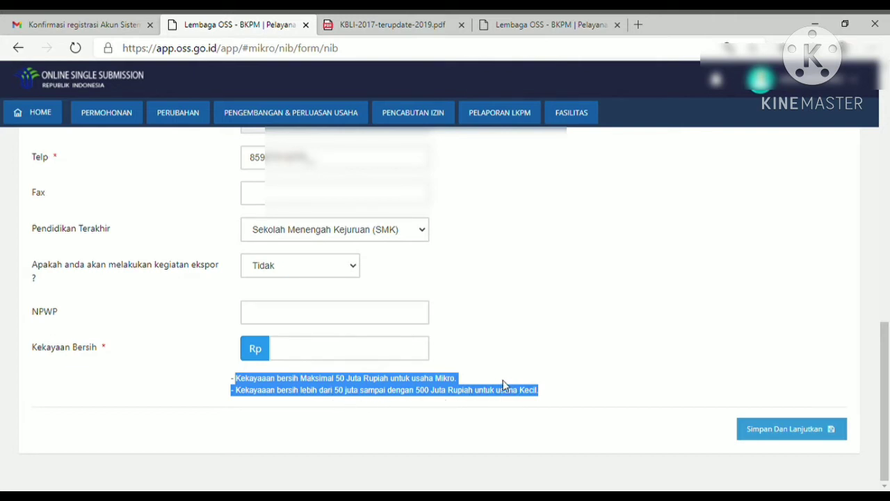
pyautogui.click(298, 351)
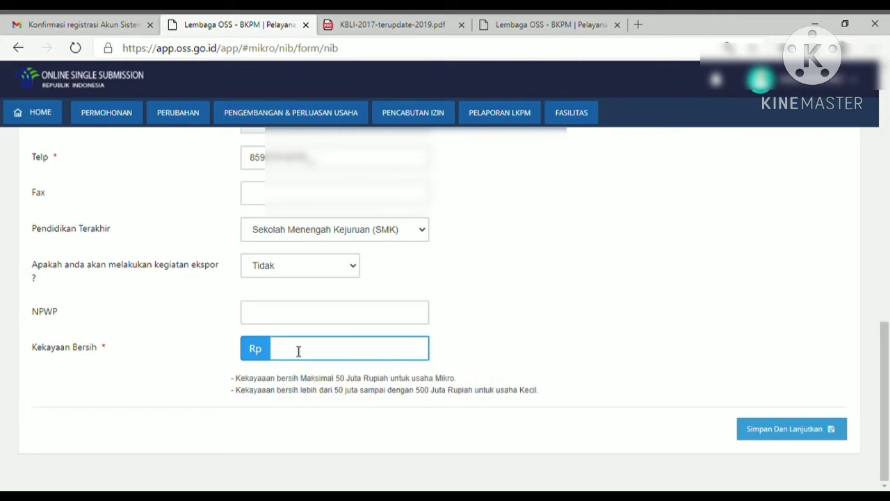
pyautogui.write('20.000.000')
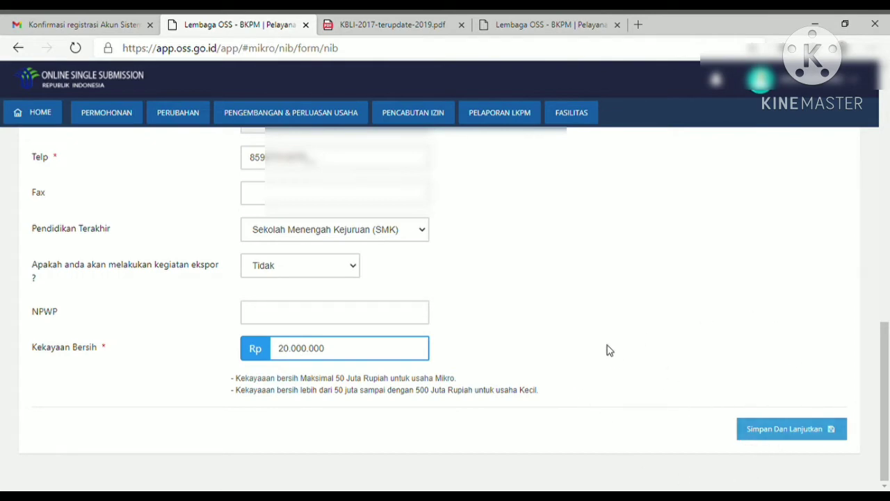
pyautogui.click(765, 429)
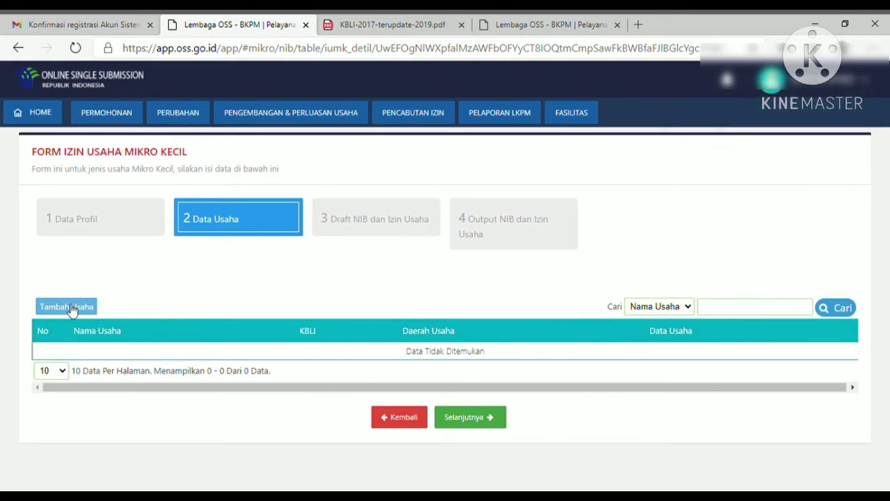
# - Add a new business entry and fill in Nama Usaha with the owner's first name followed by SAYUR
pyautogui.click(78, 314)
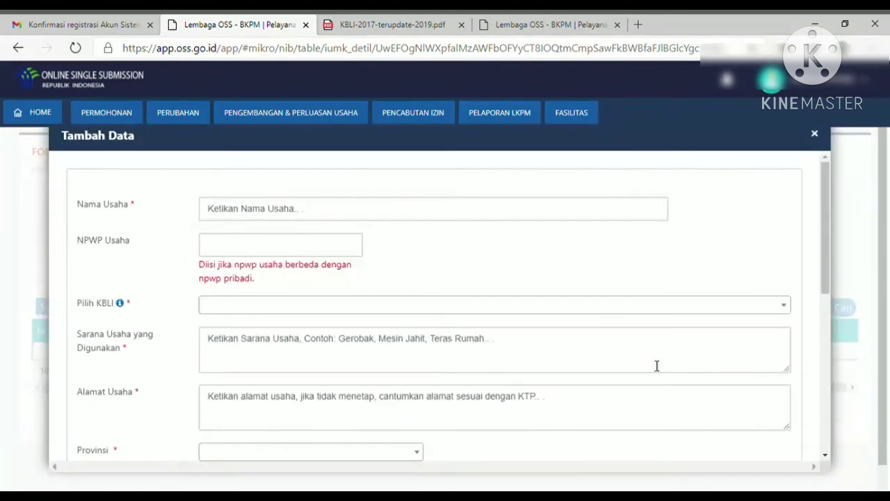
pyautogui.click(311, 220)
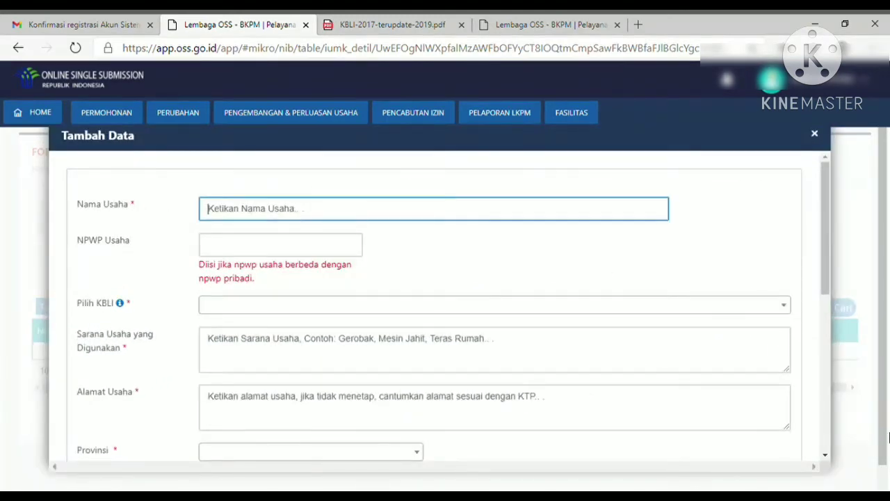
pyautogui.write('AD')
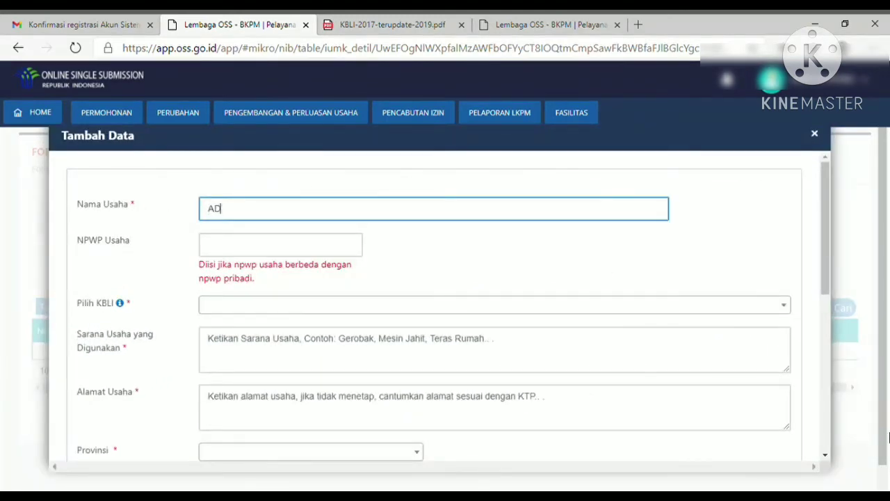
pyautogui.write('HI SAYUR')
# - Leave NPWP Usaha empty and set Pilih KBLI to G-47-PERDAGANGAN ECERAN, BUKAN MOBIL DAN MOTOR
pyautogui.click(394, 310)
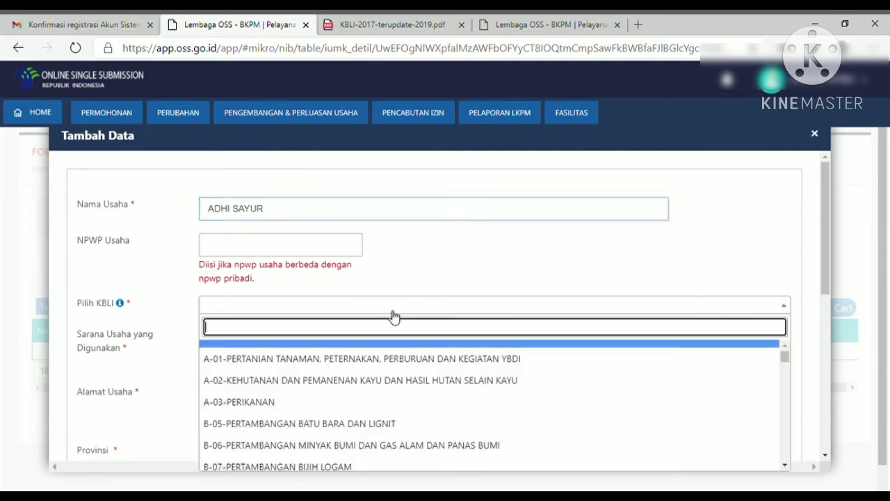
pyautogui.click(441, 253)
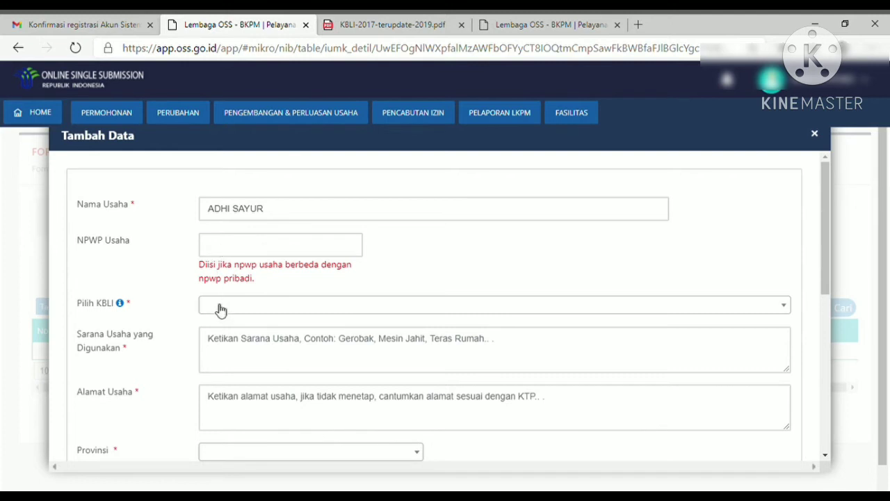
pyautogui.moveTo(78, 308); pyautogui.dragTo(116, 312)
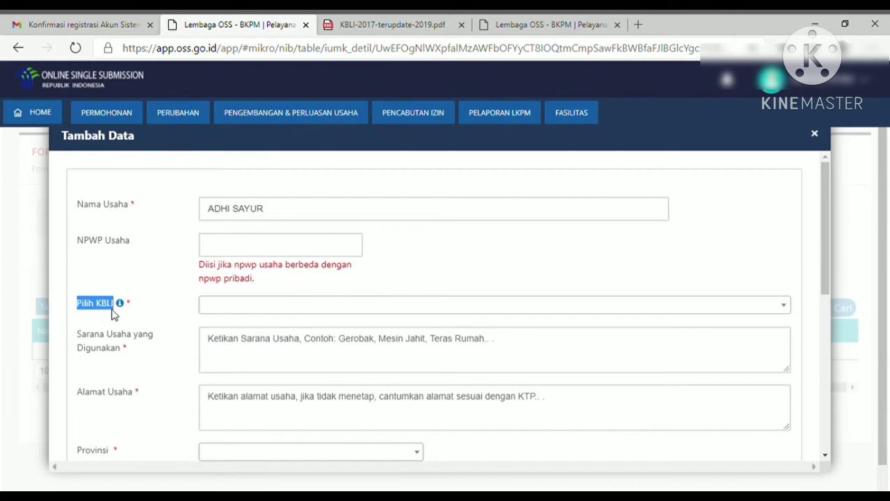
pyautogui.click(217, 314)
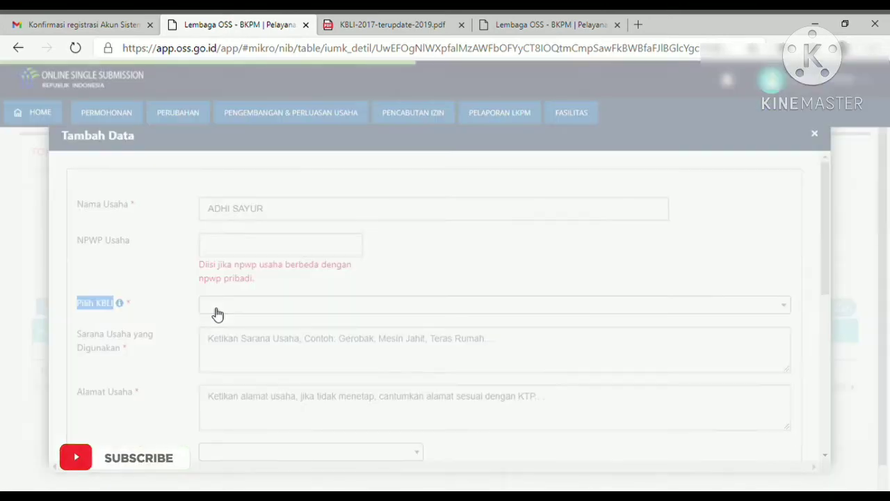
pyautogui.click(217, 314)
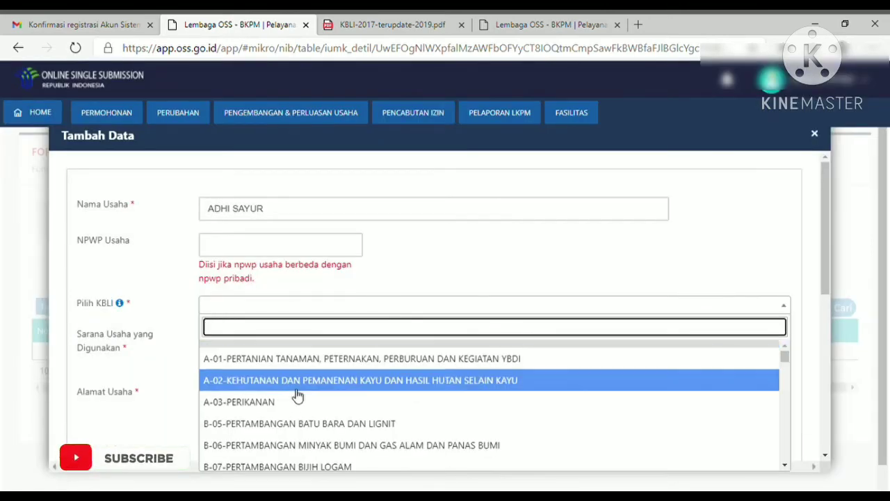
pyautogui.scroll(-1, 298, 395)
pyautogui.scroll(1, 298, 395)
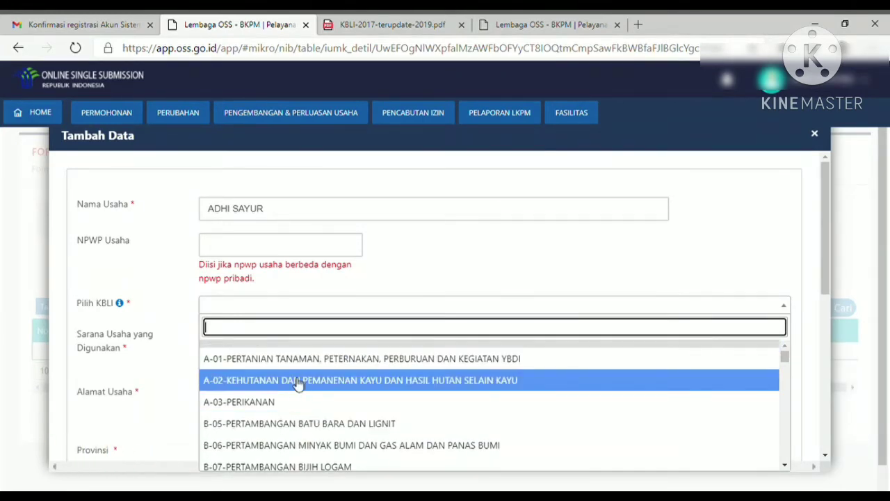
pyautogui.write('47')
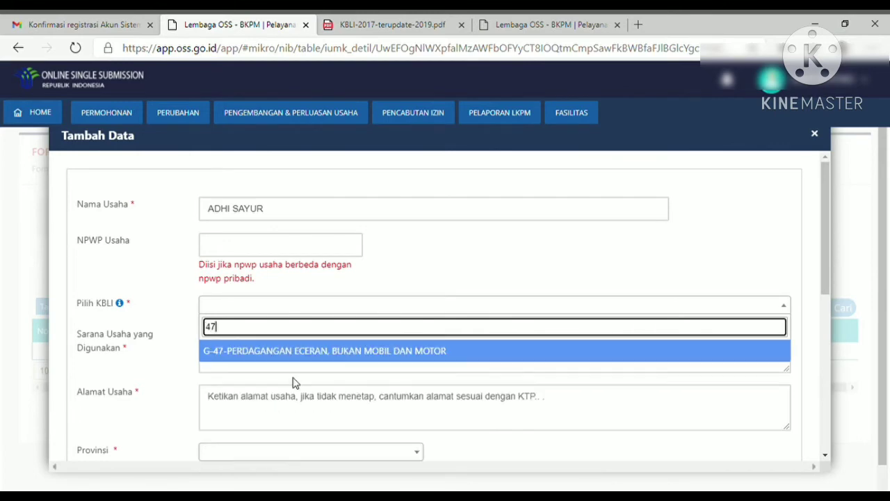
pyautogui.click(297, 353)
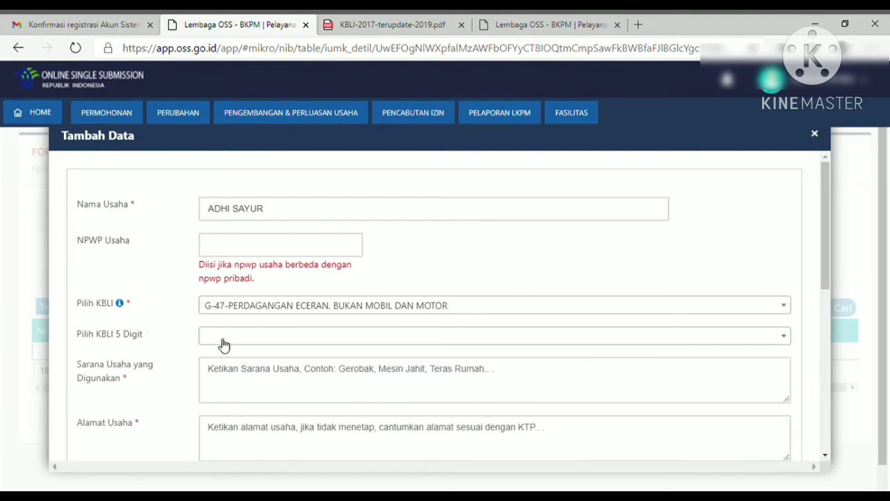
# - Find ECERAN SAYURAN among the five-digit KBLI codes and choose 47213 - PERDAGANGAN ECERAN SAYURAN
pyautogui.click(237, 341)
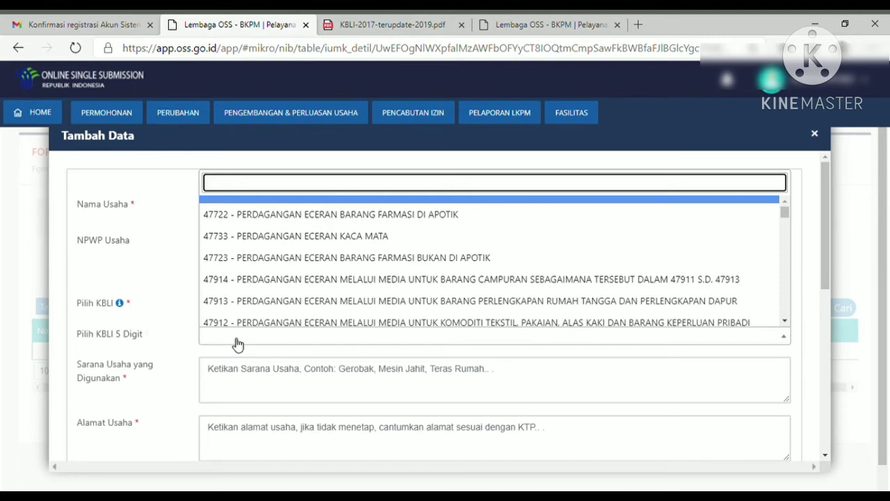
pyautogui.write('ECERAN S')
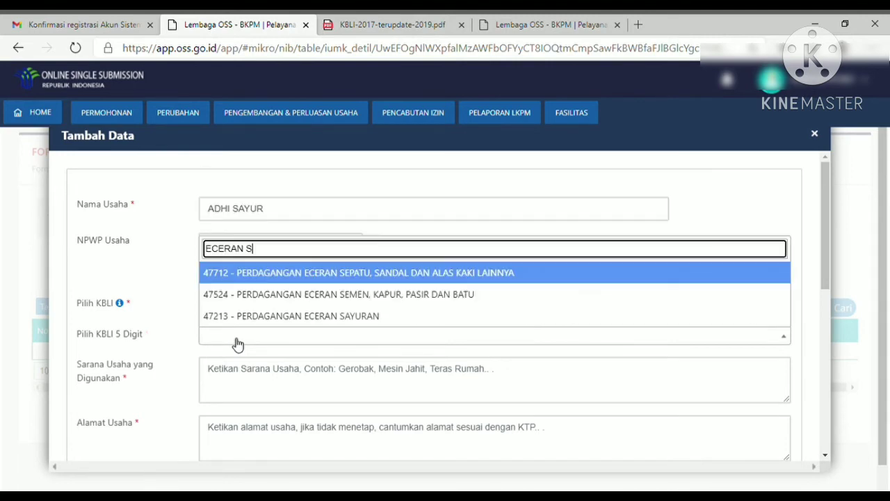
pyautogui.write('AYURTAN')
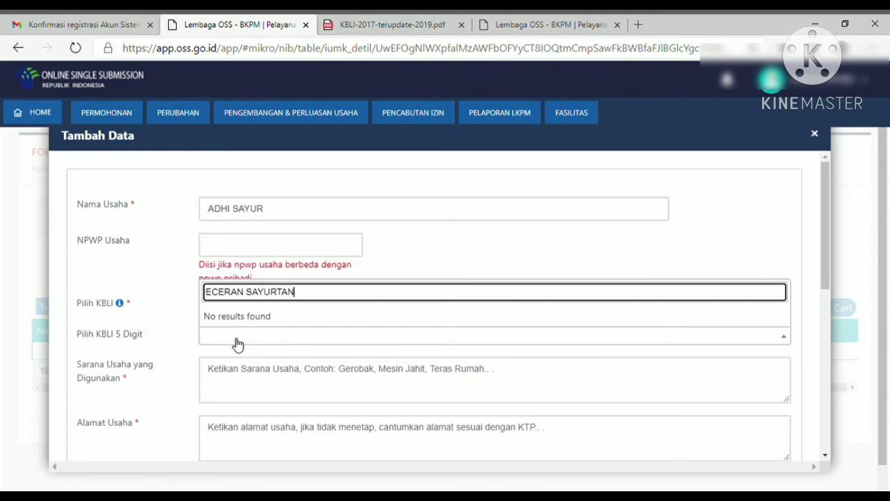
pyautogui.press('BackSpace')
pyautogui.press('BackSpace')
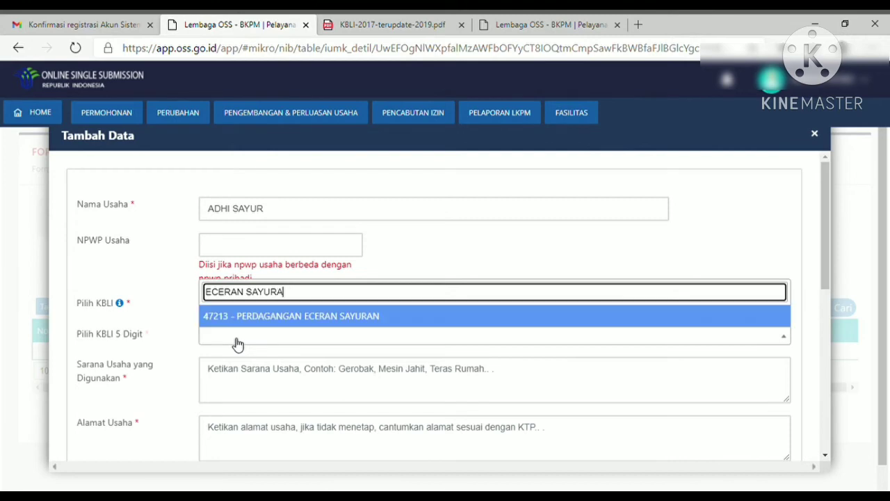
pyautogui.write('AN')
pyautogui.click(270, 316)
# - Fill in Sarana Usaha yang Digunakan with Rumah
pyautogui.scroll(-1, 251, 423)
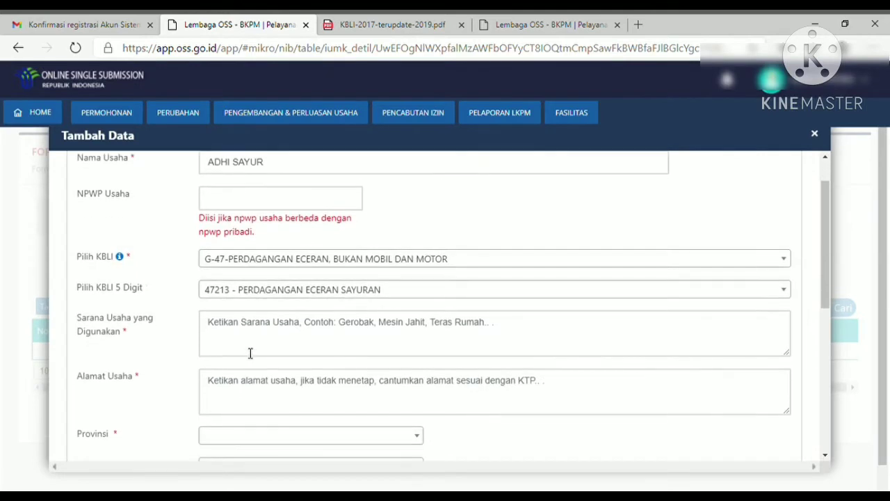
pyautogui.click(250, 353)
pyautogui.write('R')
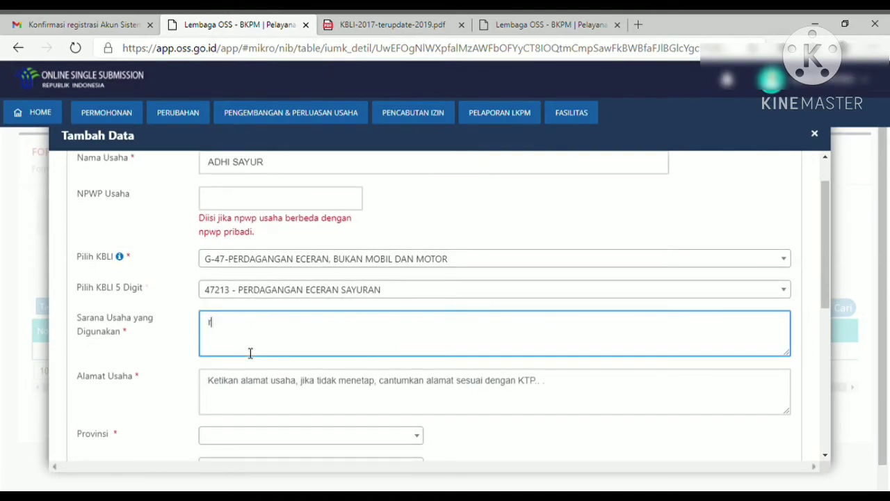
pyautogui.press('BackSpace')
pyautogui.write('Rumah')
# - Copy the village name from the user biodata on the OSS profile page into Alamat Usaha
pyautogui.click(275, 393)
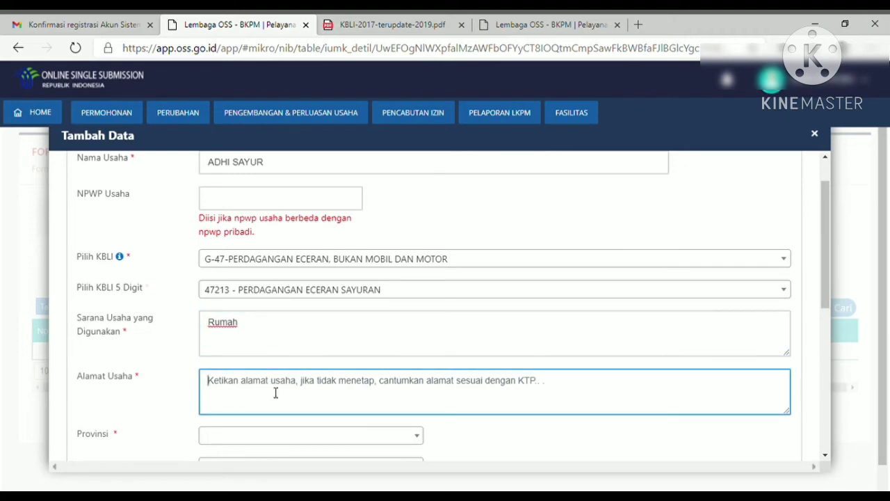
pyautogui.click(541, 24)
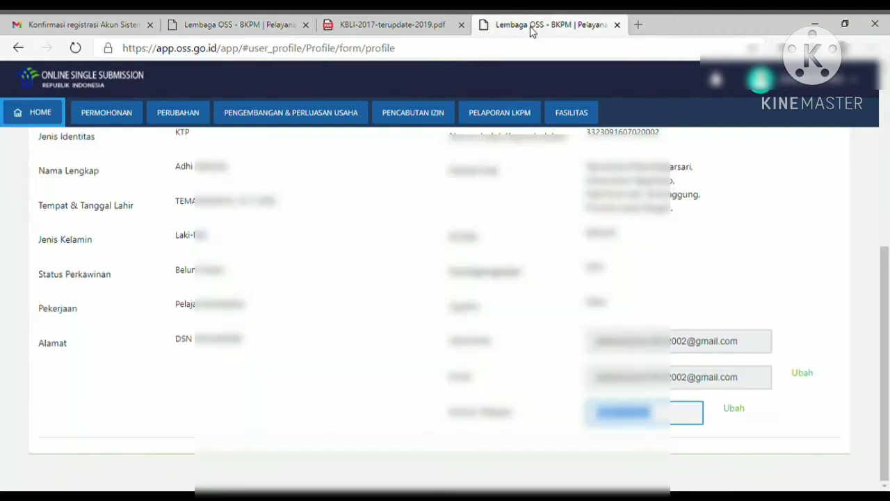
pyautogui.scroll(1, 188, 376)
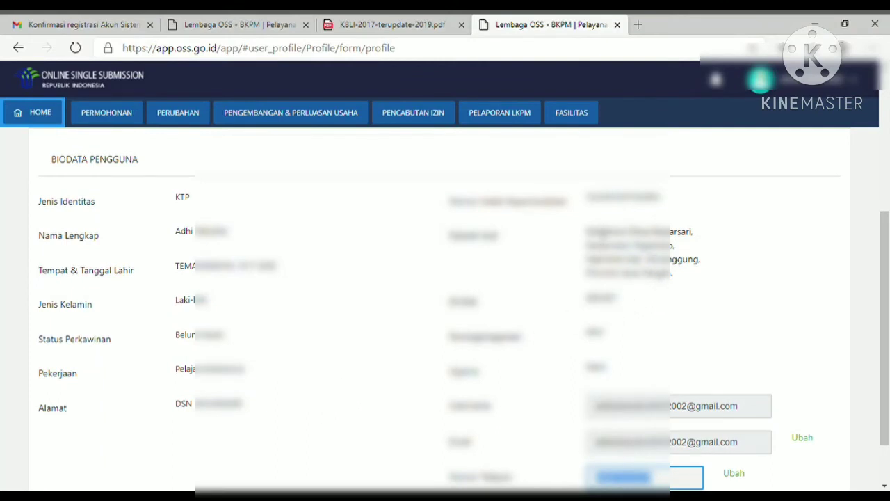
pyautogui.doubleClick(663, 237)
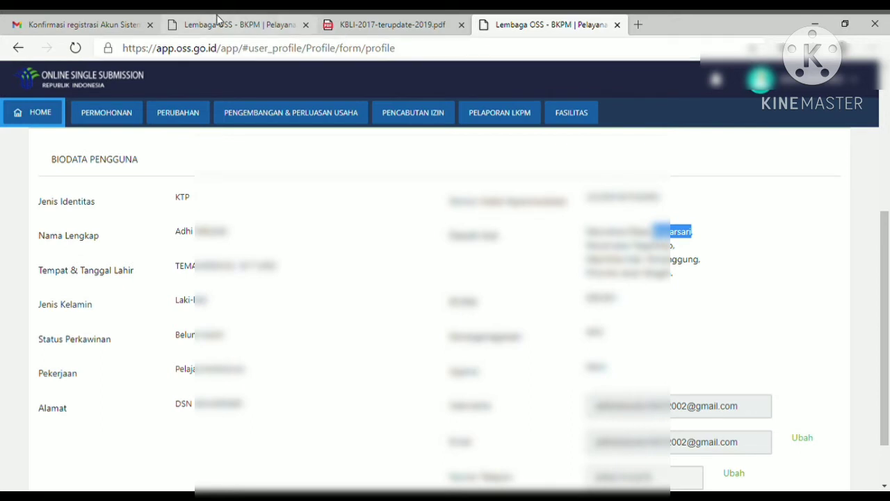
pyautogui.click(285, 26)
pyautogui.hotkey('ctrl', 'v')
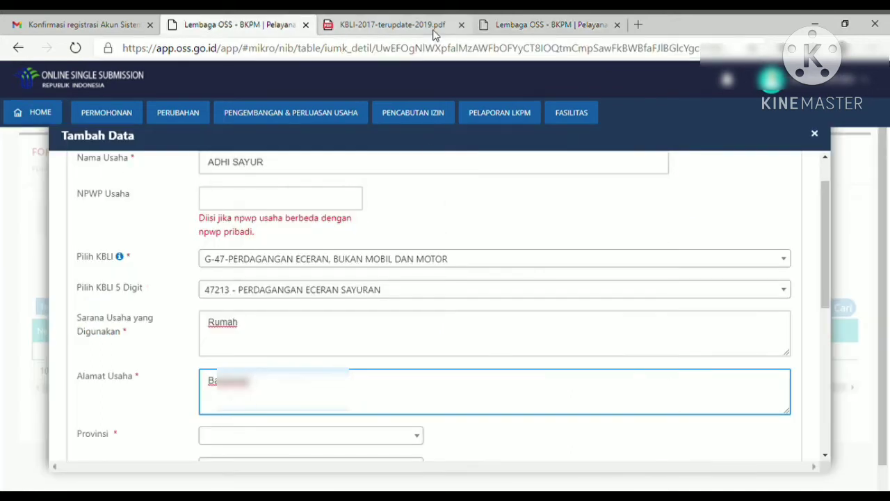
# - Check the RT/RW in the user biodata and add it to Alamat Usaha after the village name
pyautogui.click(511, 27)
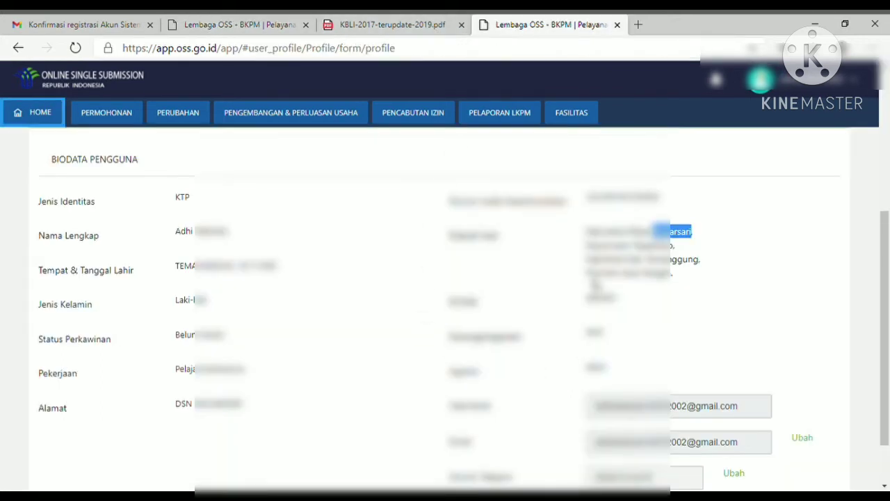
pyautogui.doubleClick(596, 299)
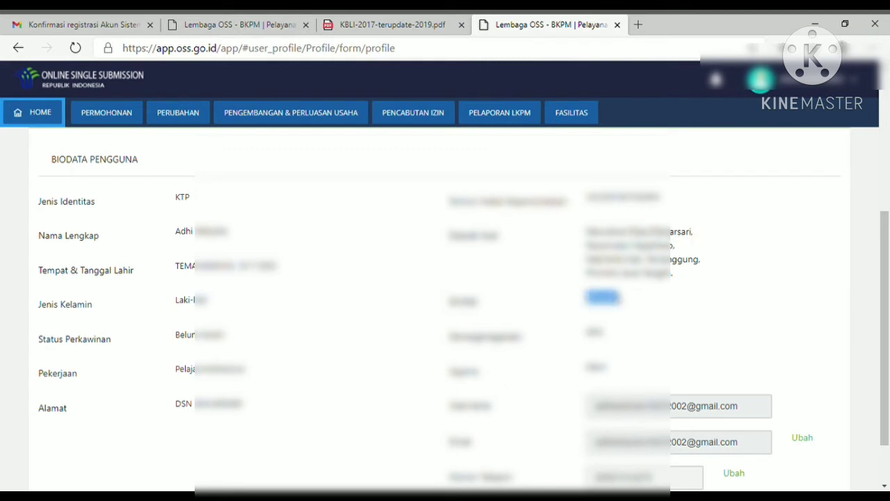
pyautogui.click(208, 25)
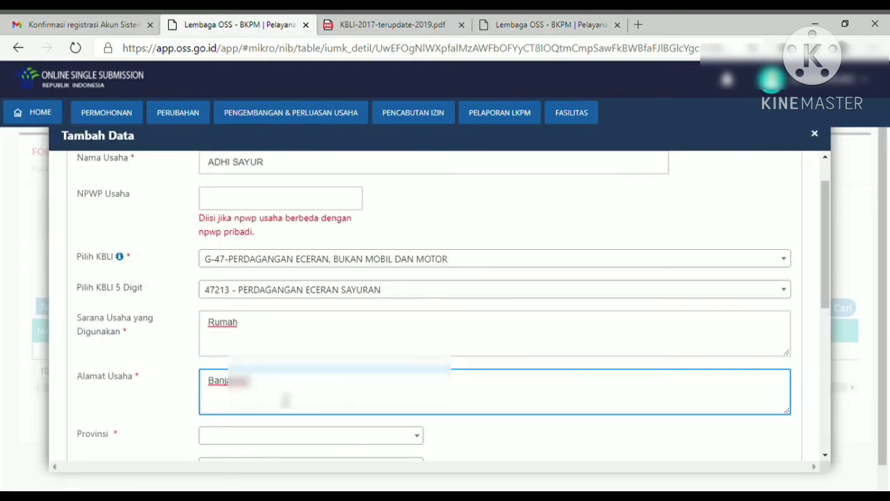
pyautogui.hotkey('ctrl', 'v')
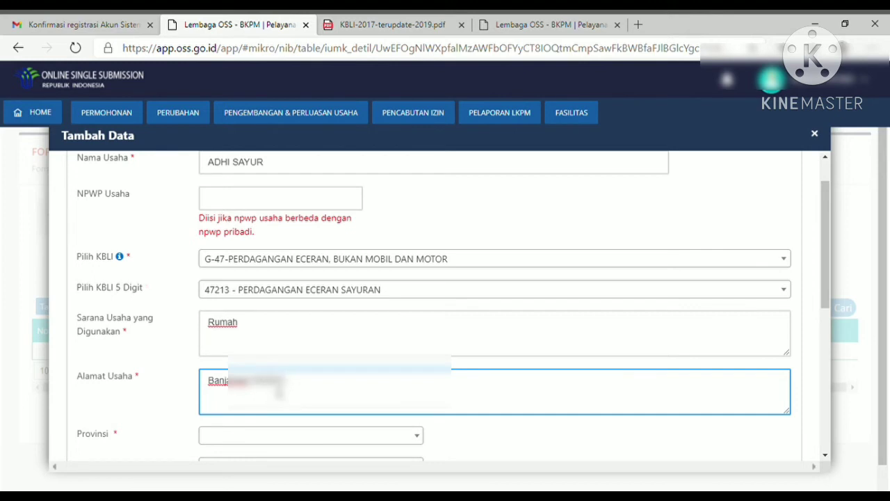
pyautogui.write('00')
pyautogui.press('BackSpace')
pyautogui.press('BackSpace')
pyautogui.write('002002')
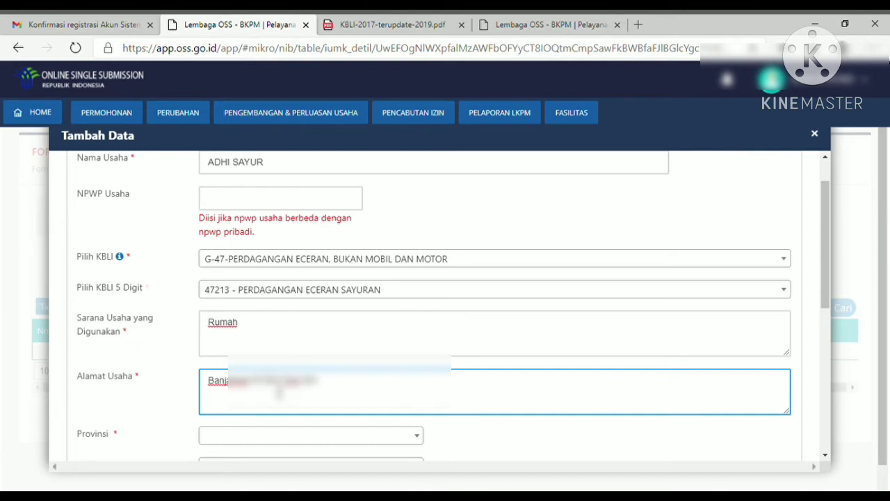
# - Set Provinsi to the province of the business address, correcting the first choice
pyautogui.scroll(-2, 388, 341)
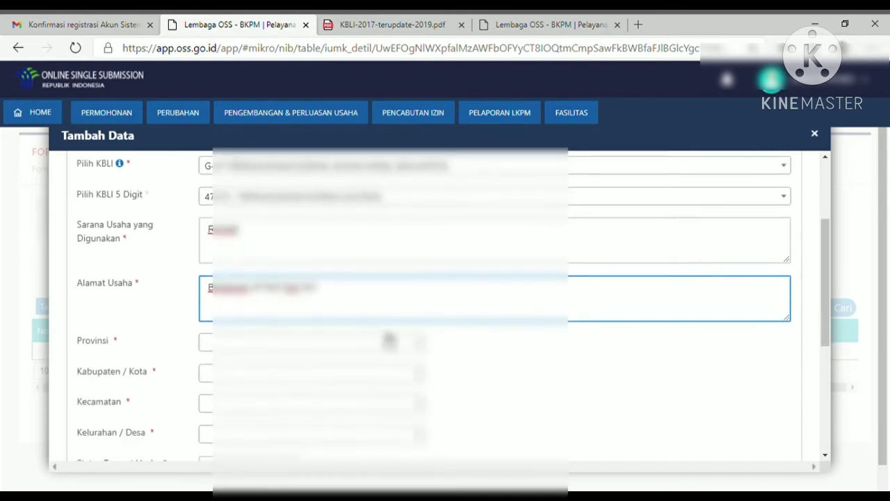
pyautogui.click(389, 341)
pyautogui.write('j')
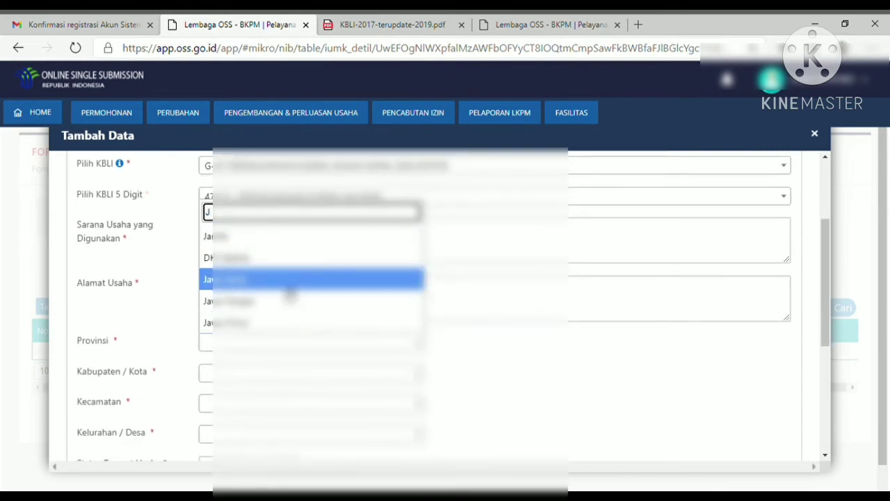
pyautogui.click(288, 286)
pyautogui.click(311, 376)
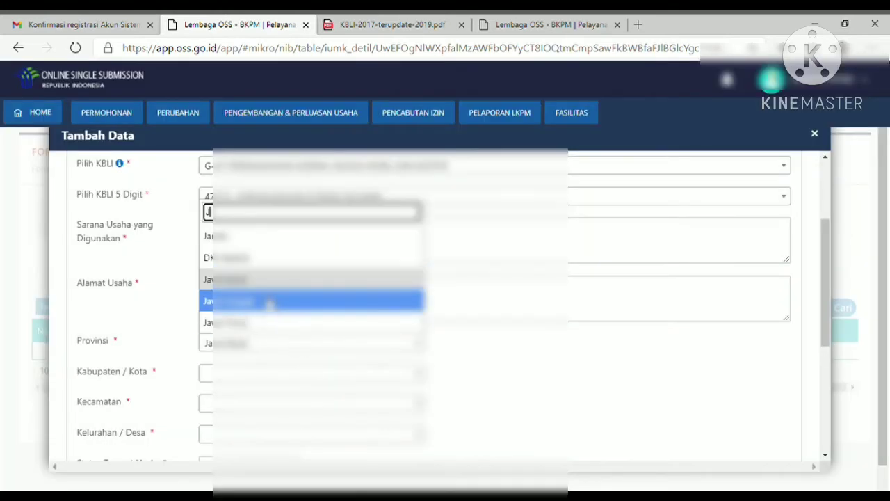
pyautogui.click(269, 304)
# - Set Kabupaten / Kota to the regency of the business address
pyautogui.scroll(-1, 269, 304)
pyautogui.click(273, 328)
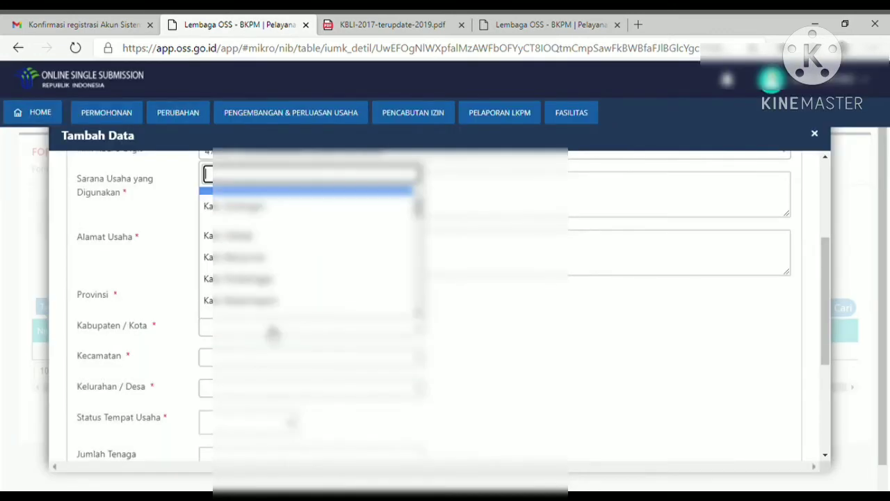
pyautogui.write('T')
pyautogui.click(276, 249)
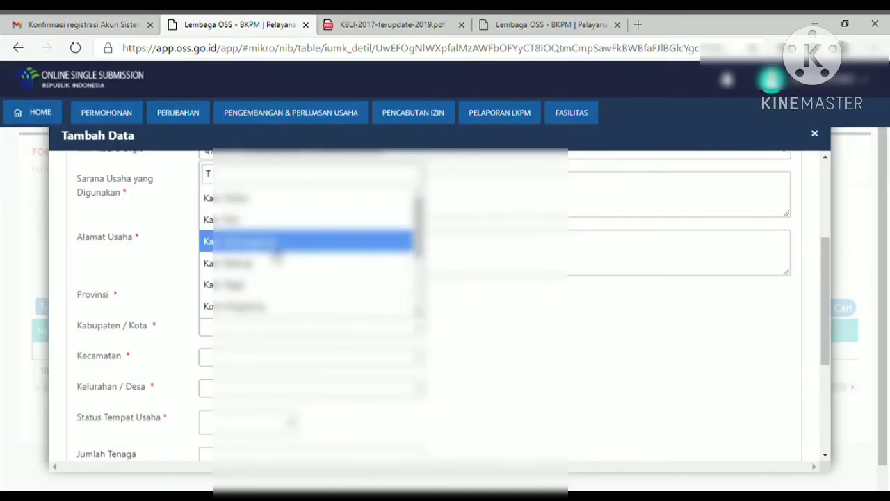
# - Set Kecamatan and Kelurahan / Desa to the district and village of the business address
pyautogui.scroll(-1, 430, 364)
pyautogui.click(286, 314)
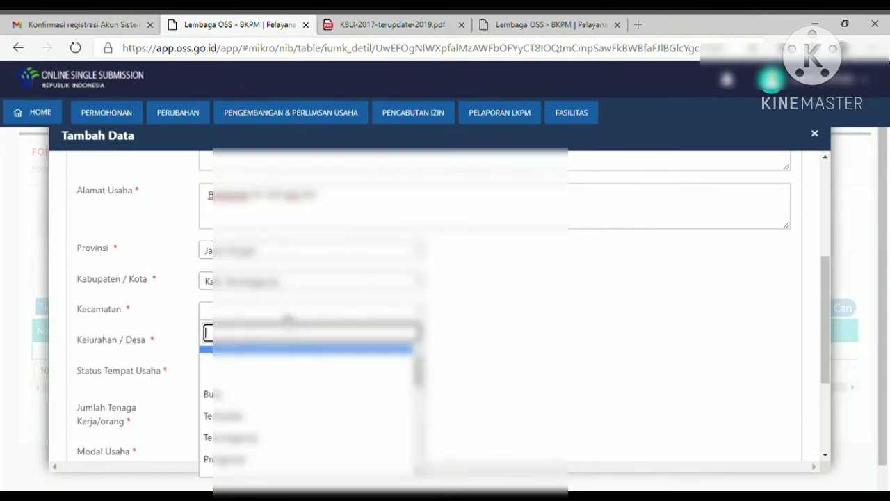
pyautogui.click(287, 421)
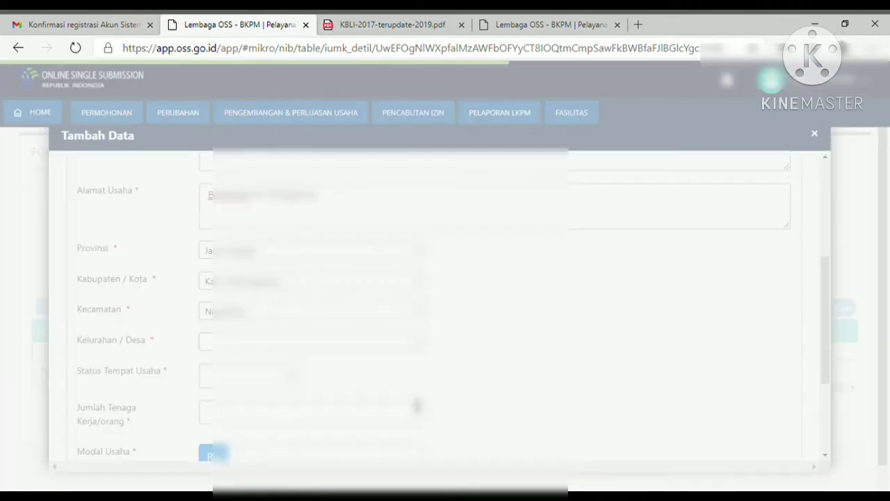
pyautogui.scroll(-1, 351, 381)
pyautogui.click(231, 300)
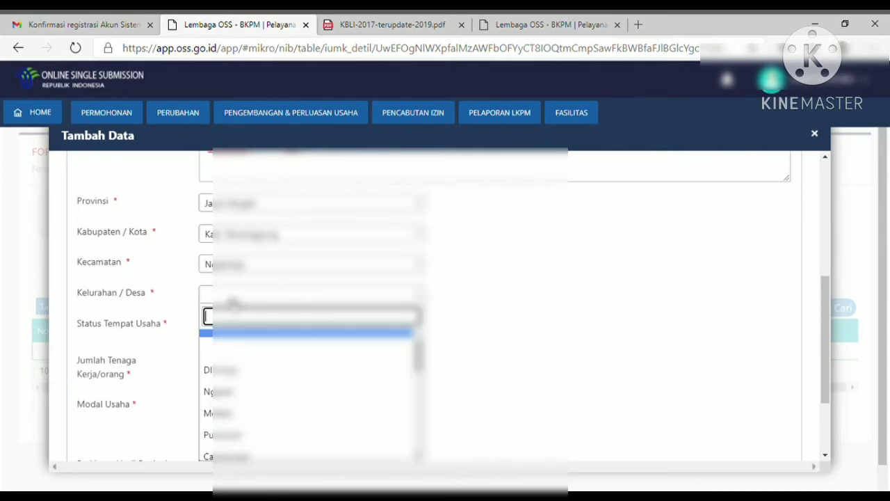
pyautogui.write('B')
pyautogui.click(246, 366)
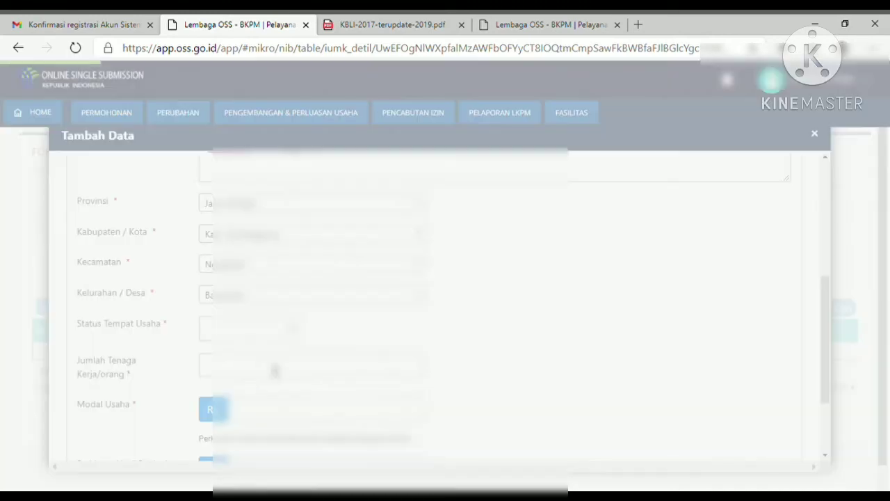
# - Choose the Status Tempat Usaha for the business premises and set Jumlah Tenaga Kerja/orang to 2
pyautogui.click(266, 331)
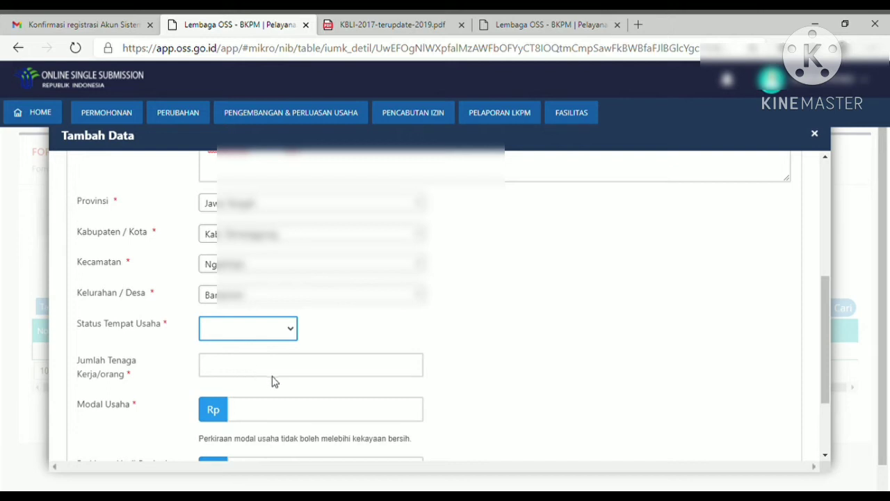
pyautogui.press('Down')
pyautogui.scroll(-1, 313, 346)
pyautogui.click(286, 330)
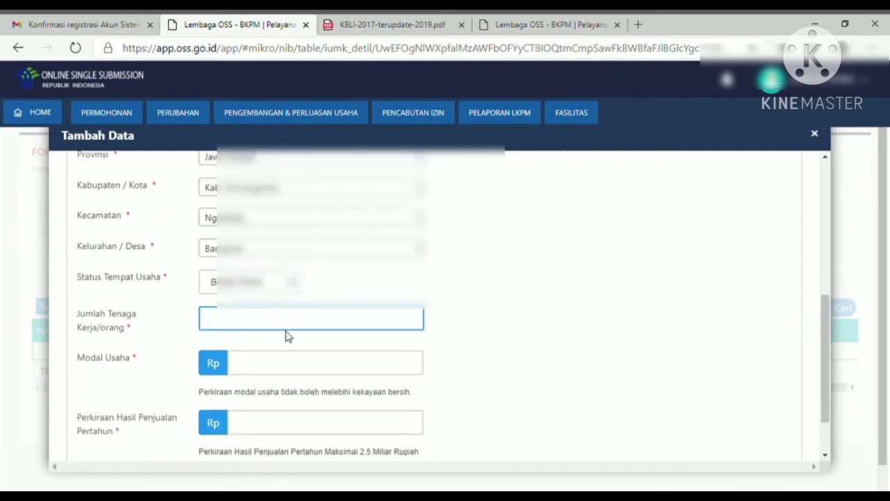
pyautogui.write('2')
pyautogui.scroll(-1, 306, 374)
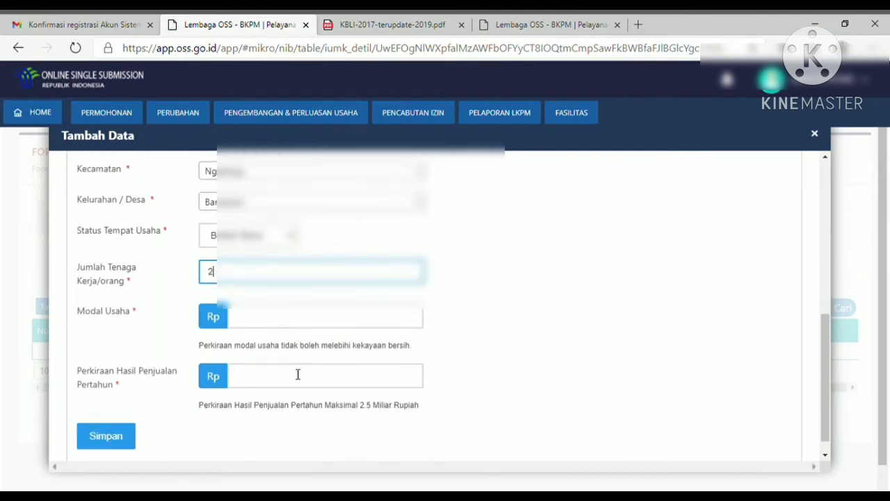
# - Set Modal Usaha to Rp 10.000.000
pyautogui.click(287, 326)
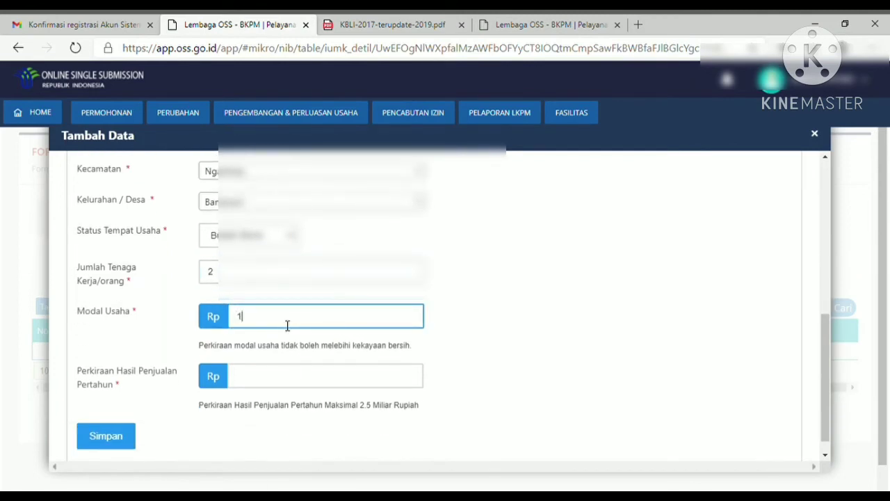
pyautogui.click(277, 338)
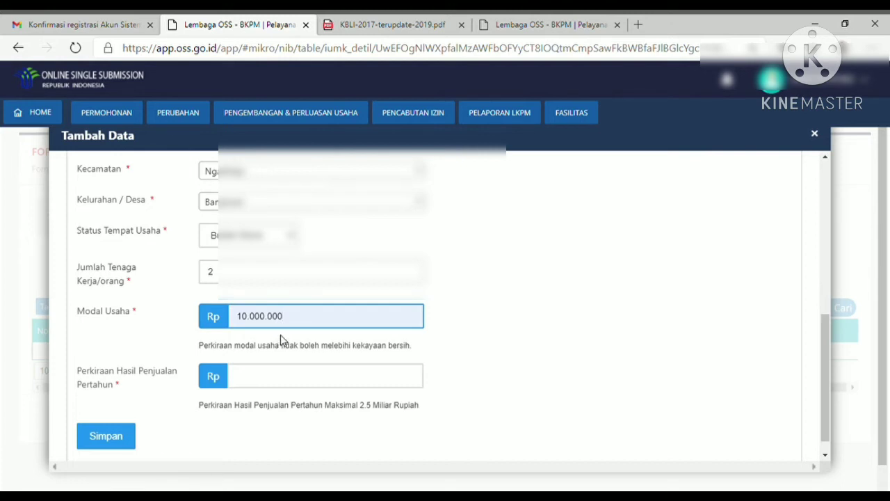
pyautogui.scroll(-2, 280, 337)
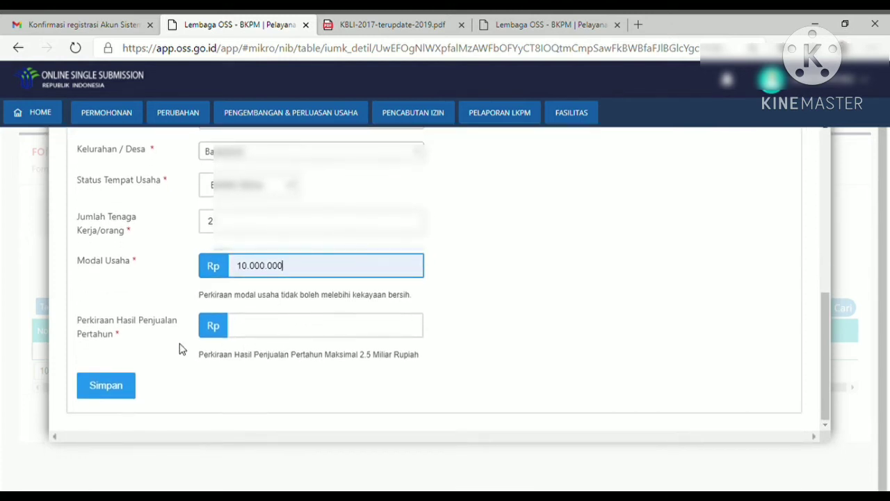
# - Set Perkiraan Hasil Penjualan Pertahun to Rp 24.000.000 and save the vegetable retail business data
pyautogui.click(259, 327)
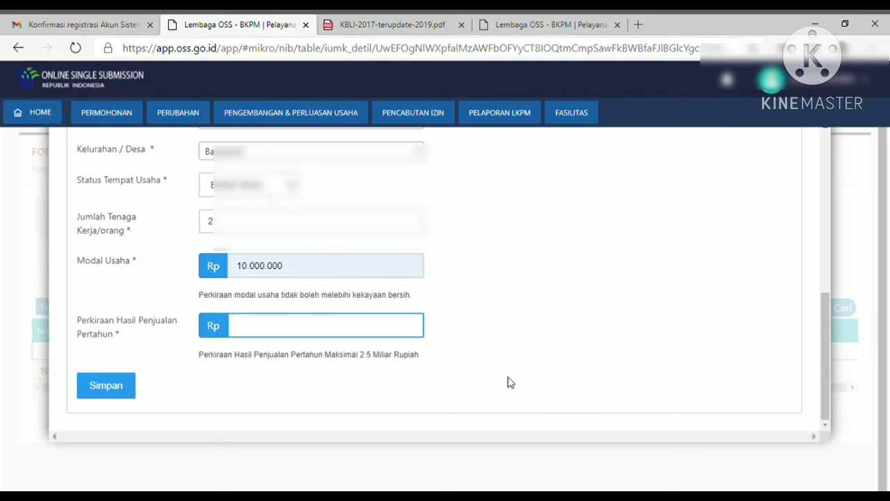
pyautogui.write('24.000.000')
pyautogui.click(125, 393)
pyautogui.click(459, 363)
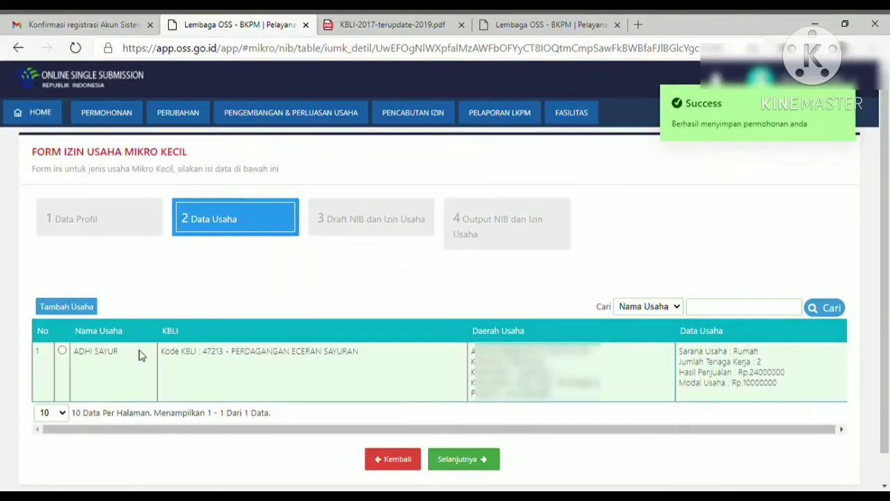
# - Select the saved vegetable retail business and copy its street address from the Daerah Usaha column
pyautogui.doubleClick(221, 360)
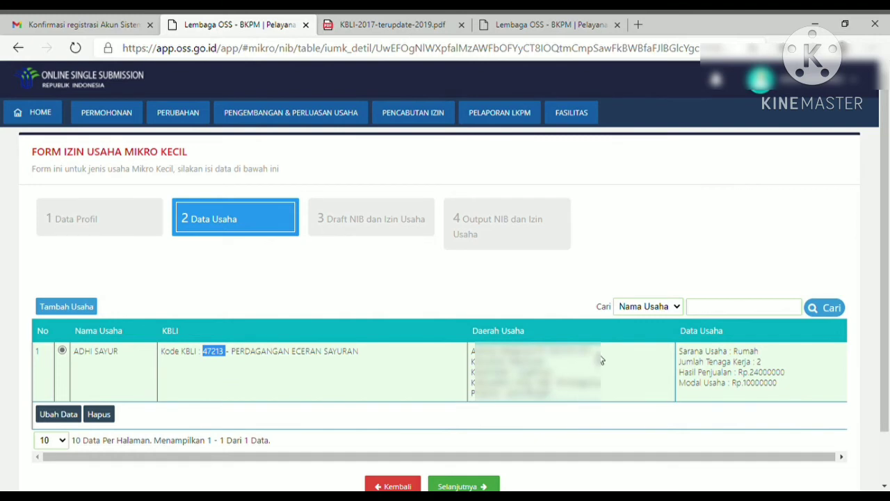
pyautogui.moveTo(602, 360); pyautogui.dragTo(501, 360)
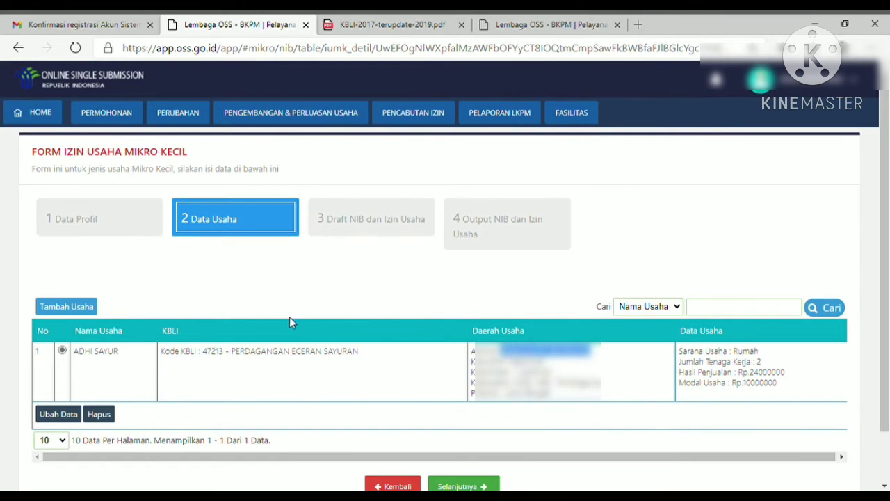
# - Add a second business entry and set its Nama Usaha to ADHI TEMBAKAU
pyautogui.click(66, 307)
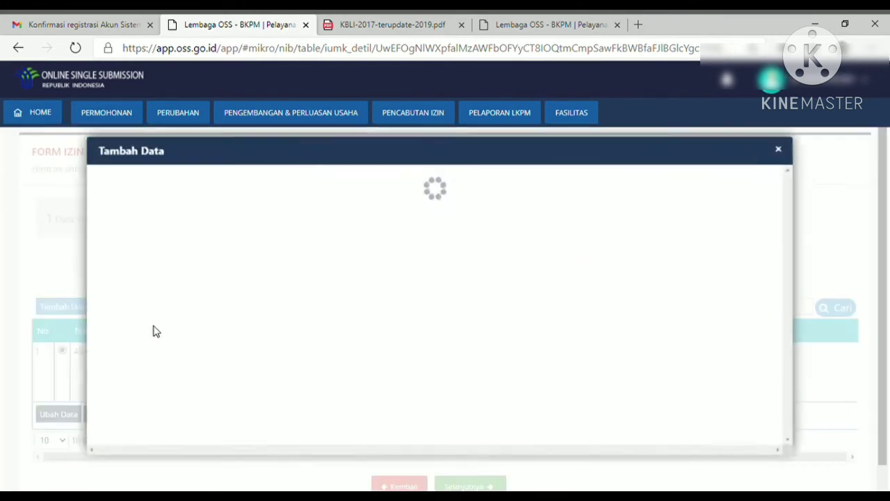
pyautogui.click(312, 216)
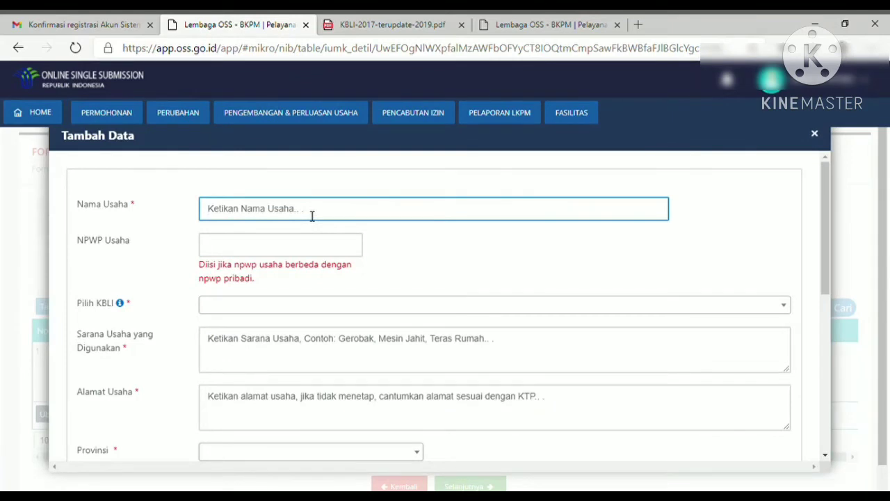
pyautogui.write('a')
pyautogui.press('BackSpace')
pyautogui.write('ADHI T')
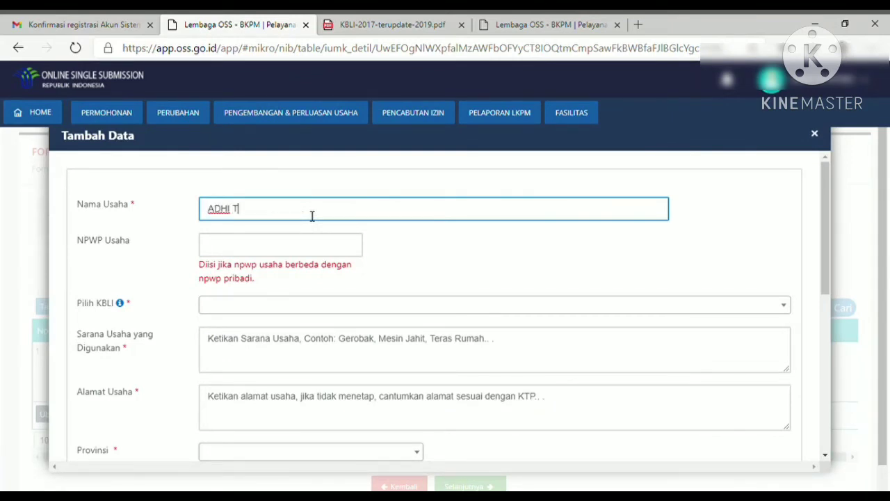
pyautogui.write('EMBAKAU')
# - Set Pilih KBLI to C-12-INDUSTRI PENGOLAHAN TEMBAKAU and KBLI 5 Digit to 12091 - INDUSTRI PENGERINGAN DAN PENGOLAHAN TEMBAKAU
pyautogui.click(319, 306)
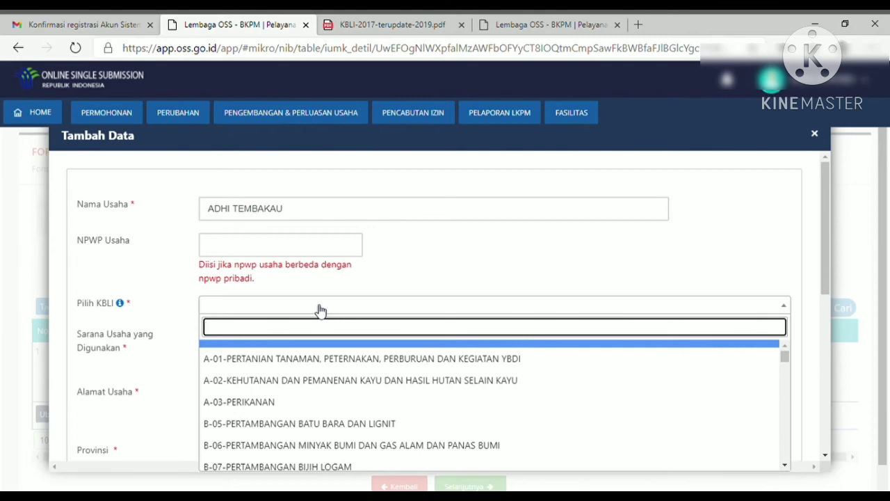
pyautogui.write('12')
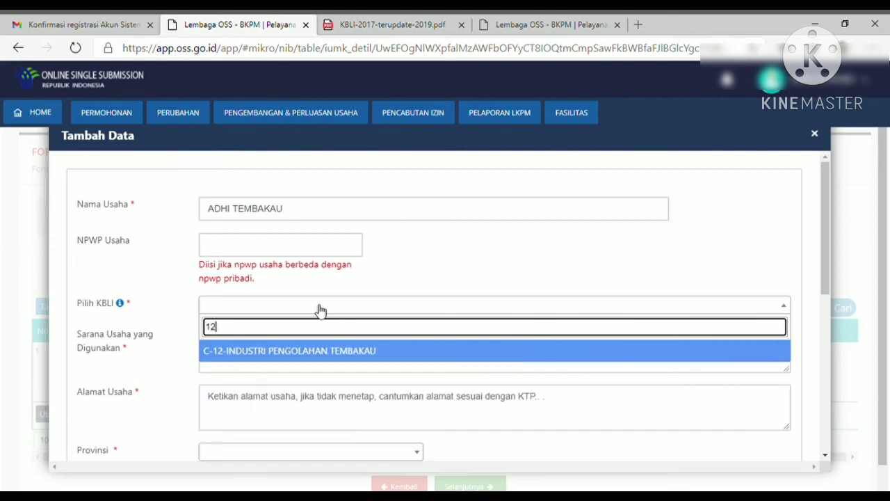
pyautogui.click(358, 352)
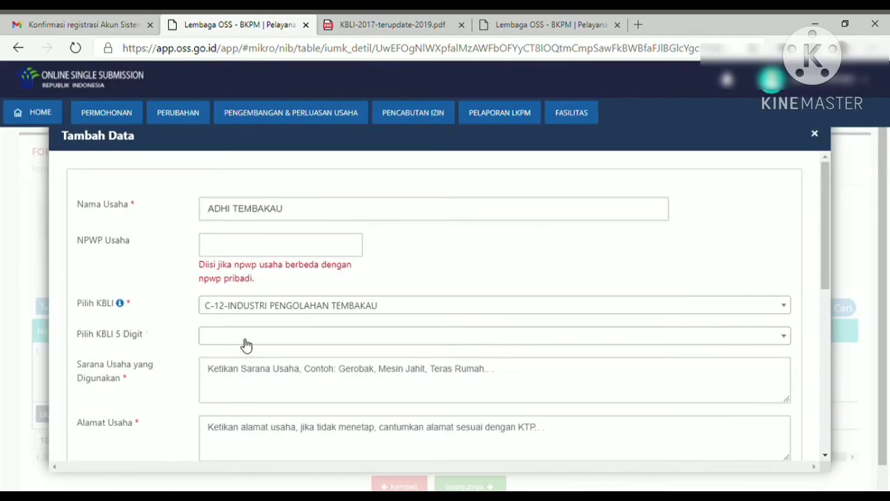
pyautogui.click(247, 339)
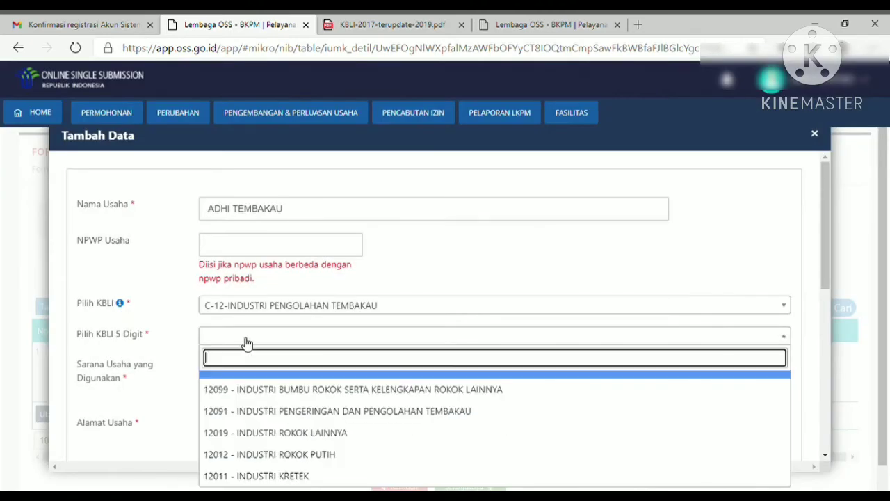
pyautogui.click(362, 416)
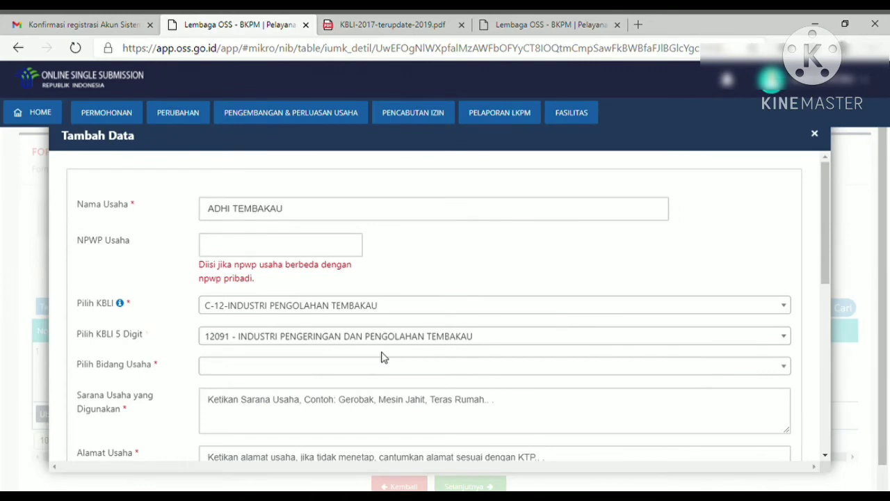
# - Set Bidang Usaha to Industri pengeringan dan pengolahan tembakau and enter Rumah as Sarana Usaha yang Digunakan
pyautogui.click(327, 366)
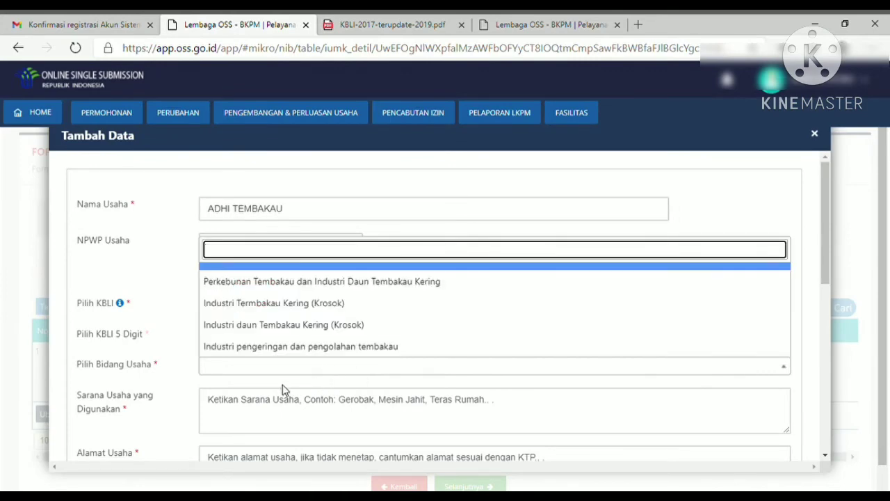
pyautogui.click(291, 356)
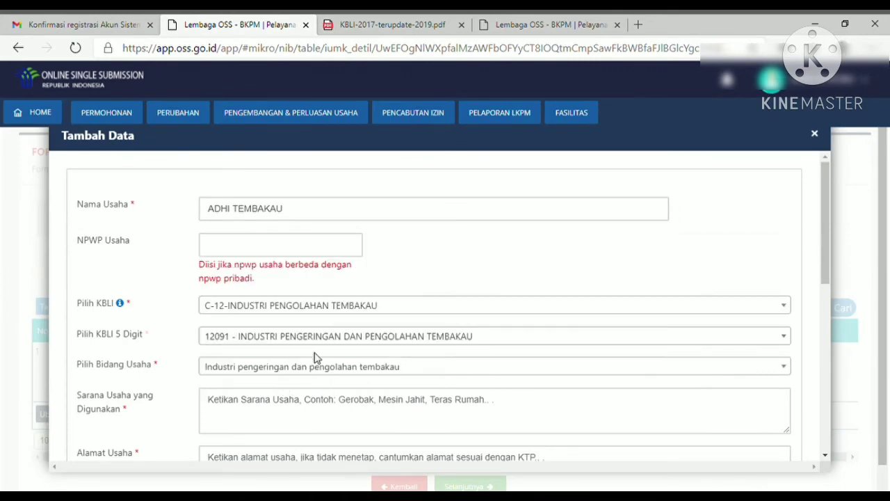
pyautogui.scroll(-1, 323, 380)
pyautogui.click(326, 376)
pyautogui.write('Rumah')
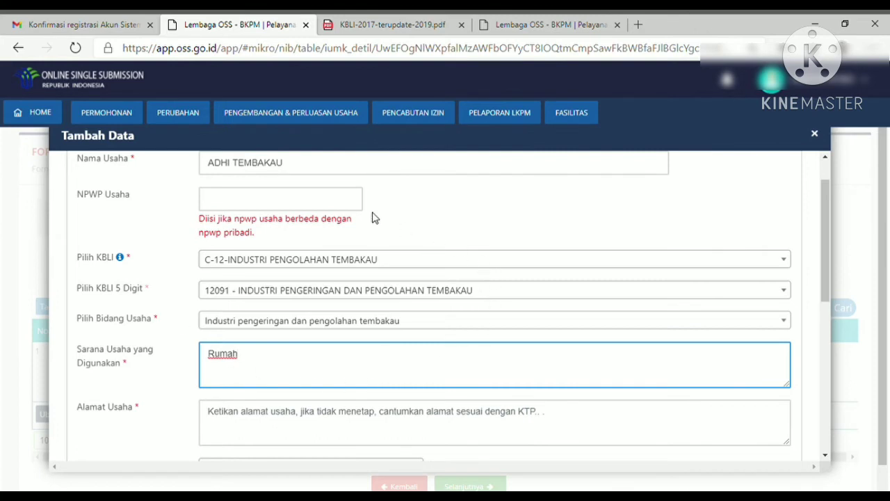
# - Look through the opening pages of KBLI-2017-terupdate-2019.pdf and return to the business data form
pyautogui.click(394, 22)
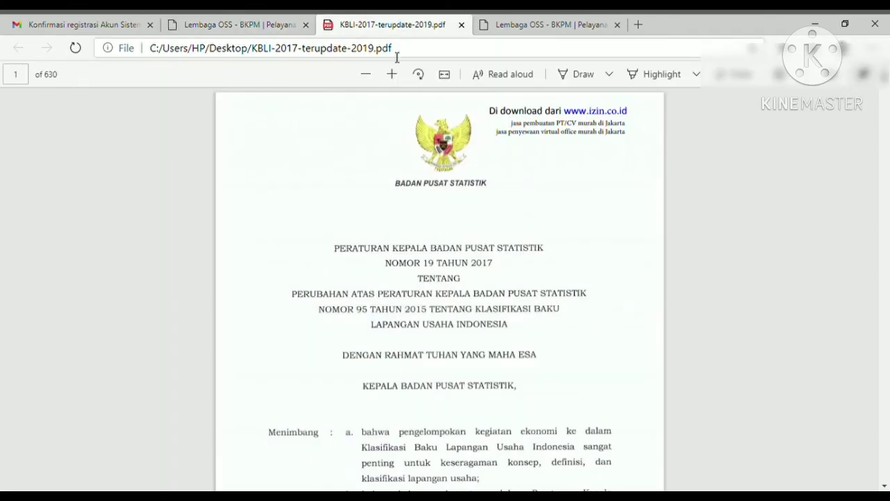
pyautogui.scroll(-7, 539, 348)
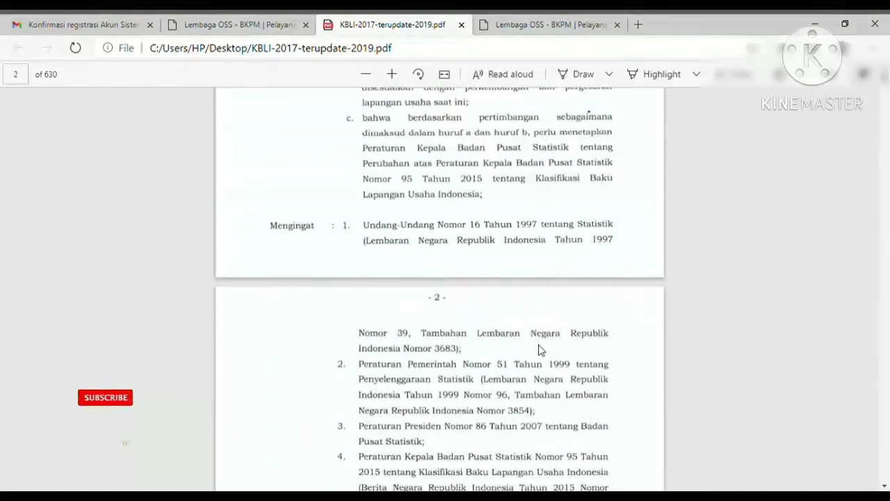
pyautogui.scroll(-7, 541, 350)
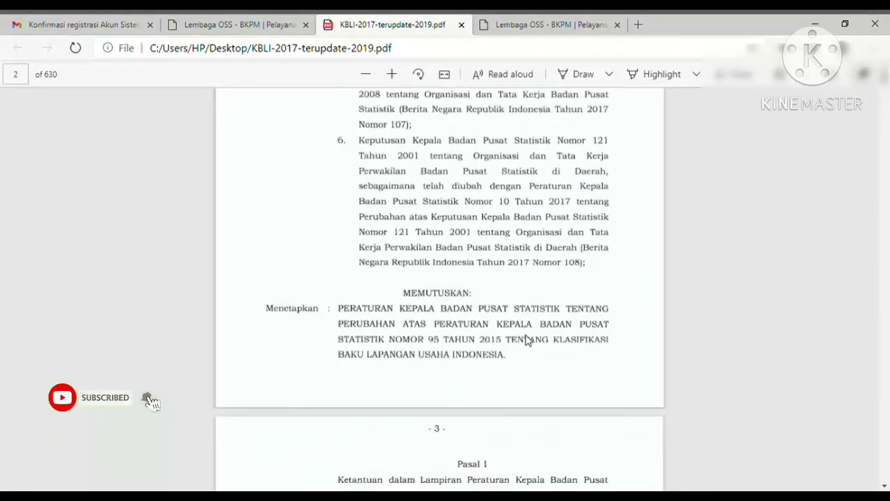
pyautogui.scroll(-6, 526, 340)
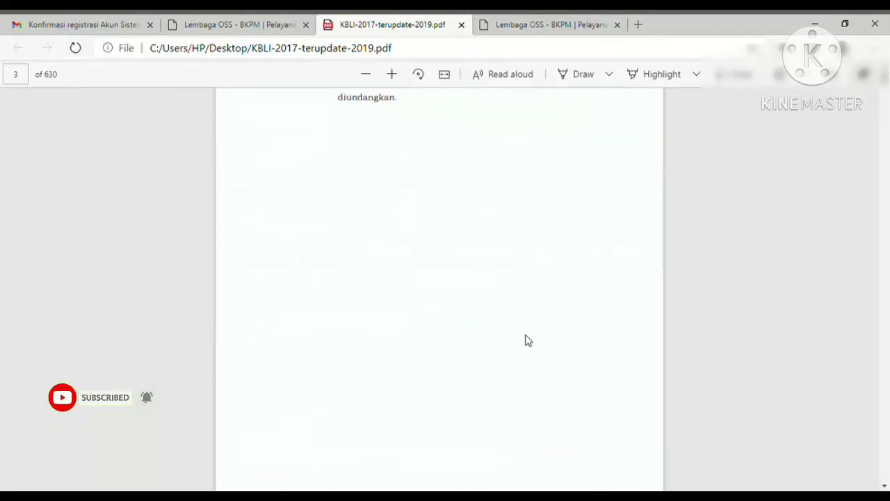
pyautogui.scroll(-10, 526, 340)
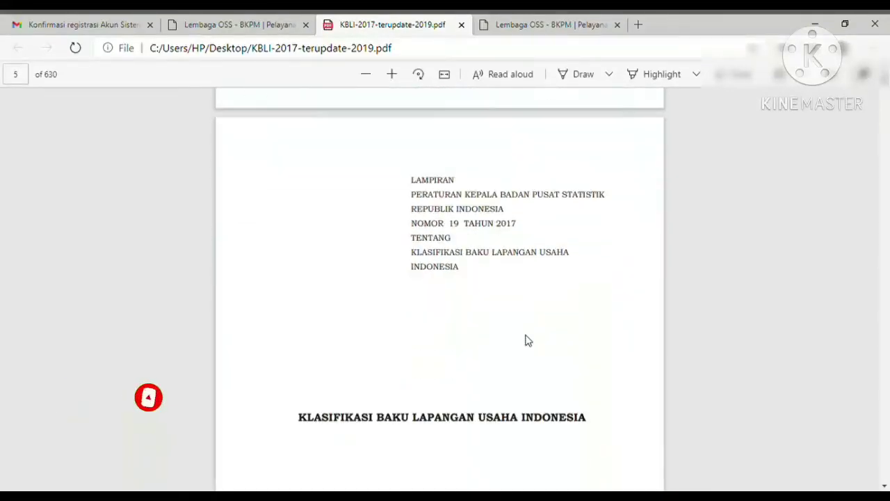
pyautogui.scroll(-4, 527, 340)
pyautogui.click(249, 25)
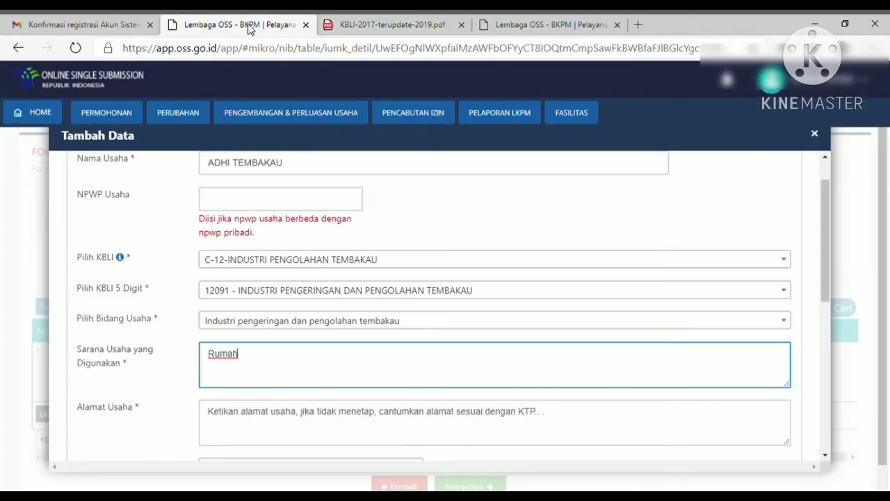
# - Paste the copied business address into Alamat Usaha and set Provinsi to the province of that address
pyautogui.click(324, 422)
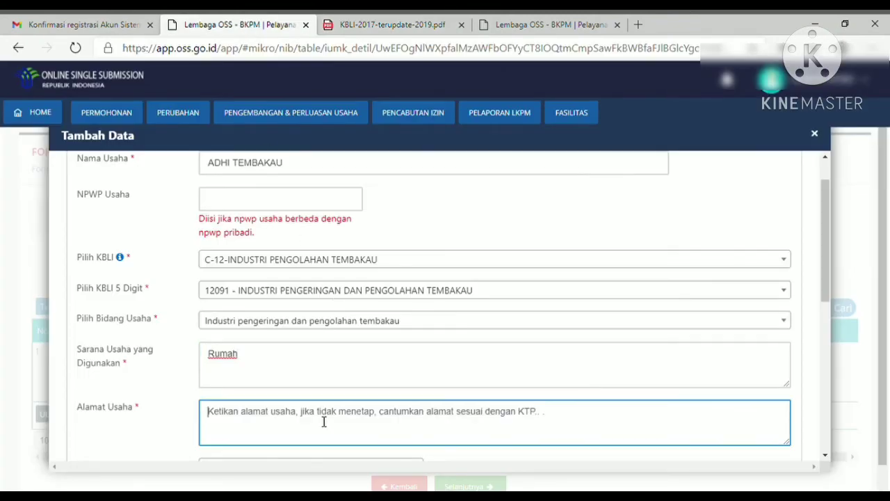
pyautogui.hotkey('ctrl', 'v')
pyautogui.scroll(-2, 324, 422)
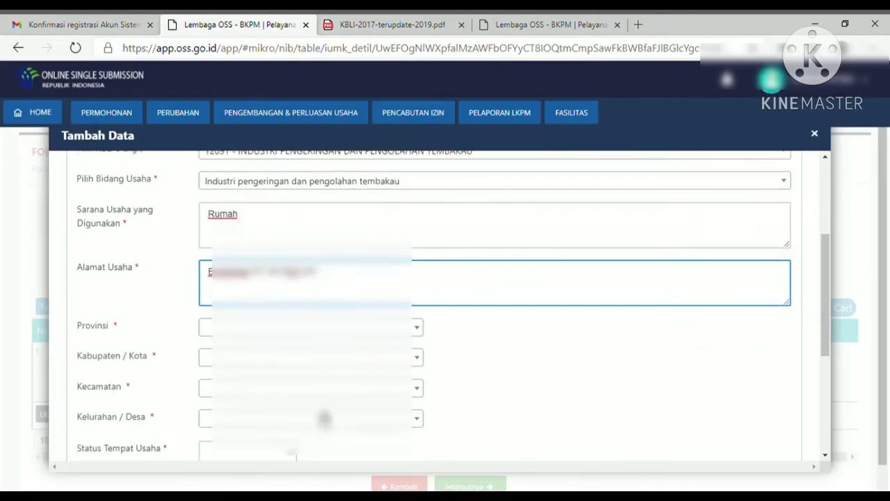
pyautogui.click(279, 329)
pyautogui.scroll(-3, 306, 278)
pyautogui.click(278, 284)
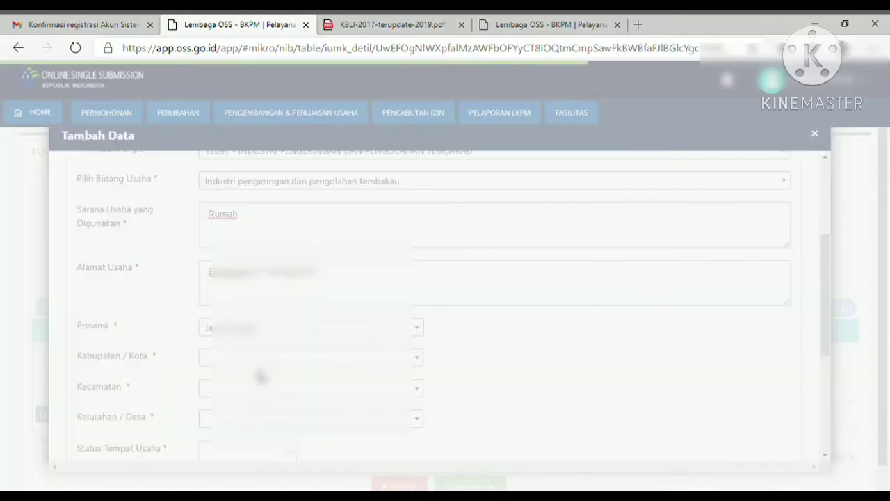
# - Set Kabupaten / Kota and Kecamatan to the regency and district of the tobacco business address
pyautogui.click(264, 357)
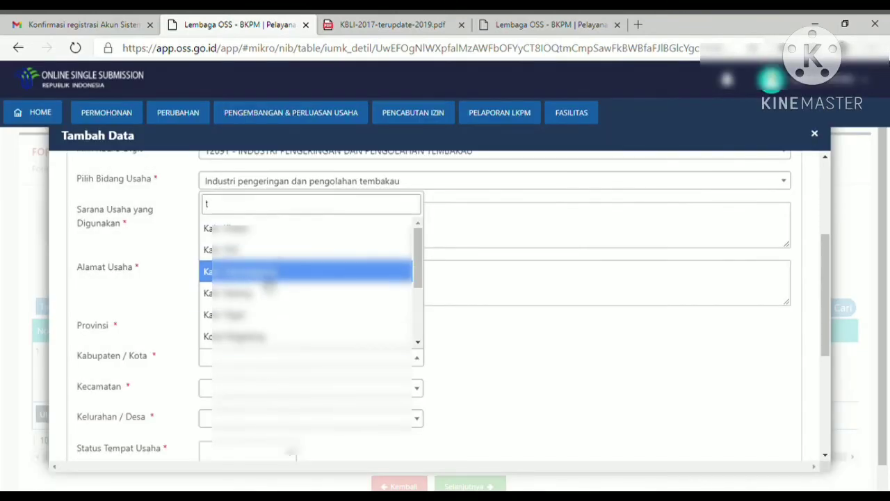
pyautogui.click(264, 269)
pyautogui.click(270, 393)
pyautogui.write('ng')
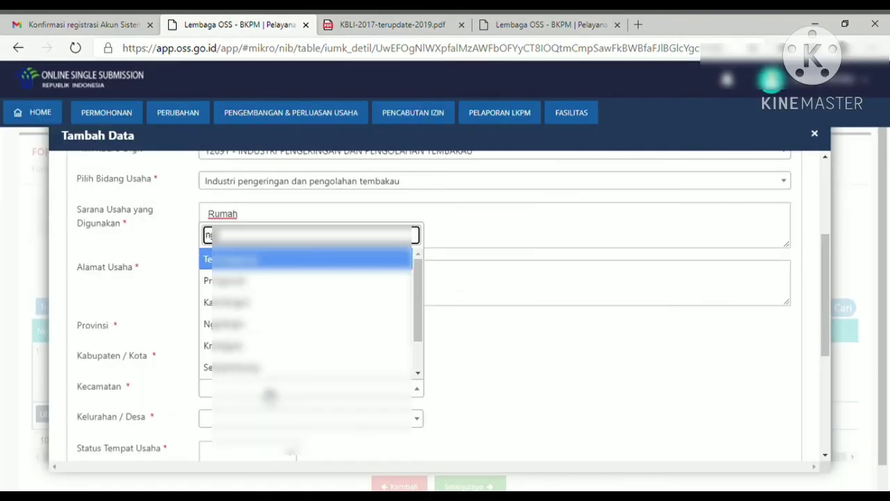
pyautogui.click(261, 326)
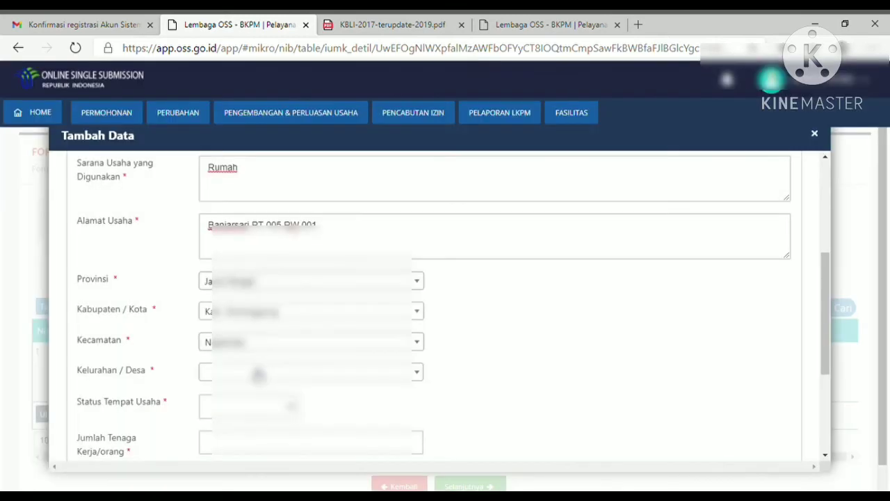
# - Set Kelurahan / Desa to the village of the tobacco business address and Status Tempat Usaha to Bukan Sewa
pyautogui.click(257, 373)
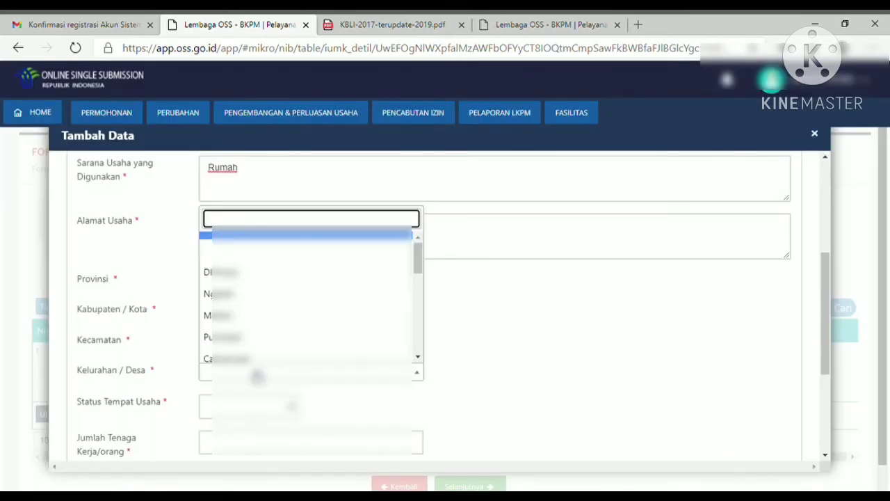
pyautogui.write('ba')
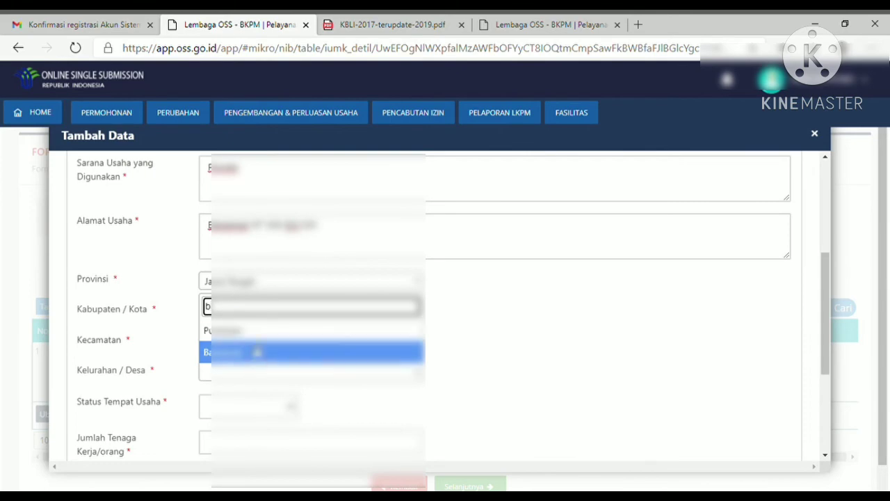
pyautogui.click(255, 353)
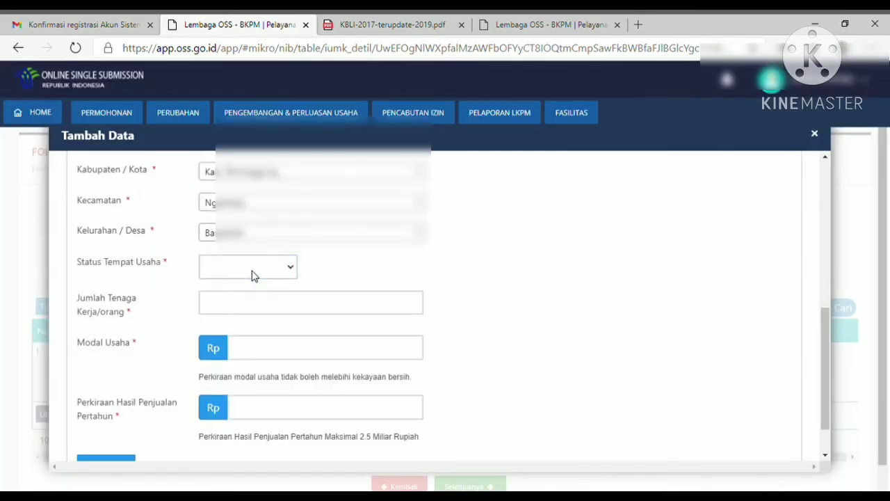
pyautogui.press('Down')
# - Enter 2 as Jumlah Tenaga Kerja and 10.000.000 as Modal Usaha for the tobacco business
pyautogui.click(258, 307)
pyautogui.write('2')
pyautogui.click(262, 347)
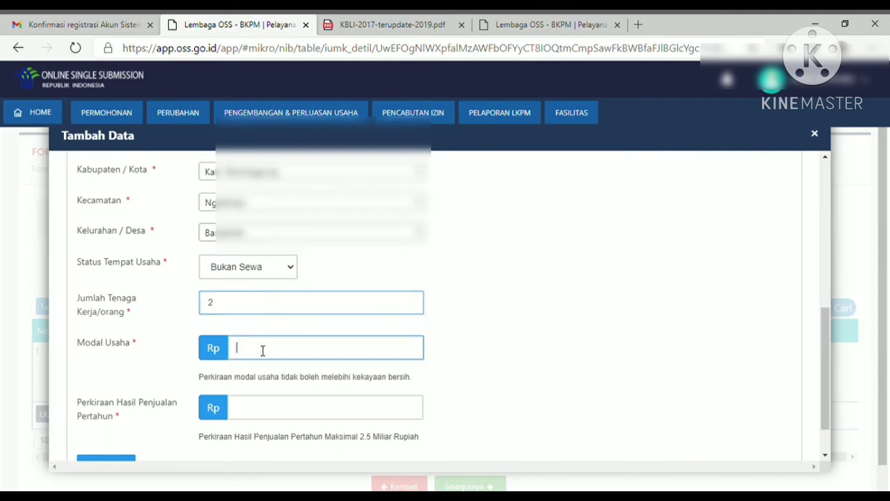
pyautogui.write('10')
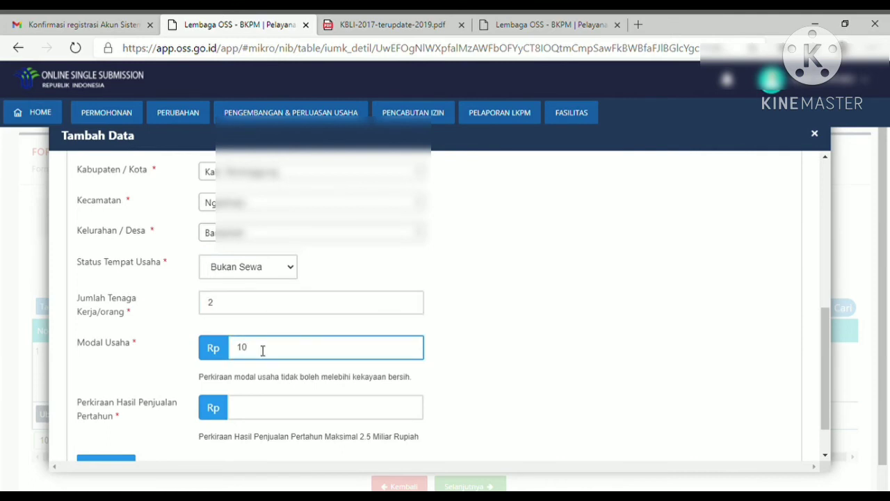
pyautogui.write('.000.000')
# - Enter 36.000.000 as Perkiraan Hasil Penjualan Pertahun, then save the tobacco business data and confirm it
pyautogui.scroll(-1, 255, 379)
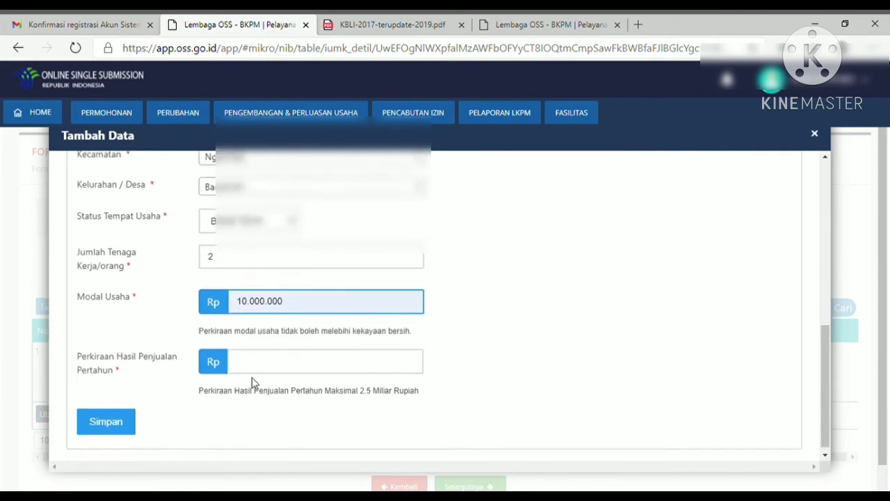
pyautogui.click(263, 364)
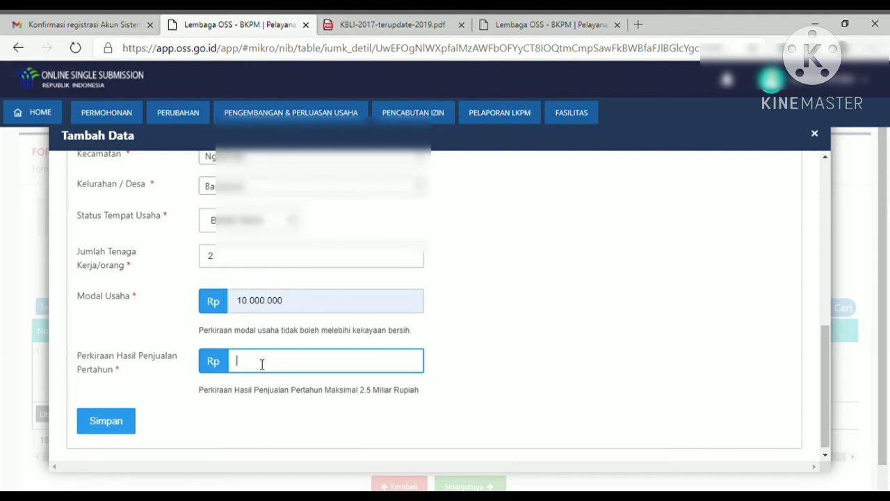
pyautogui.write('36.000.000')
pyautogui.click(108, 421)
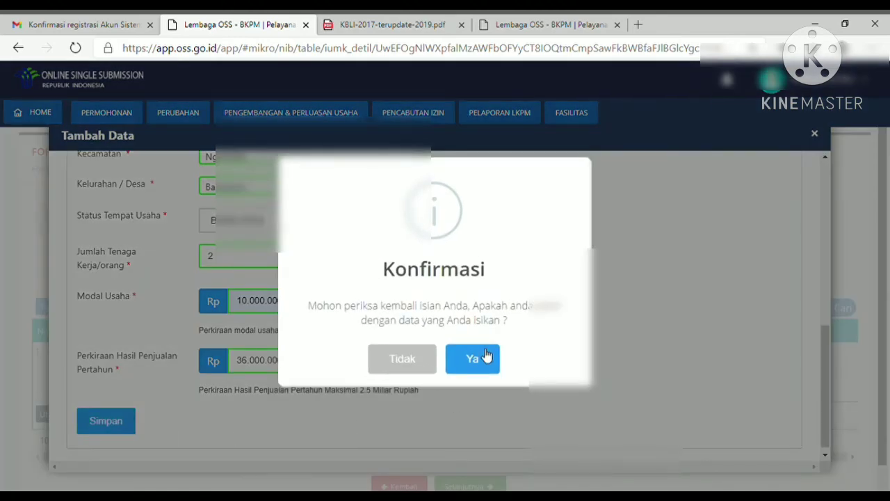
pyautogui.click(487, 356)
# - Check the names and KBLI codes of the listed businesses and continue to the Draft NIB dan Izin Usaha stage
pyautogui.scroll(-1, 445, 427)
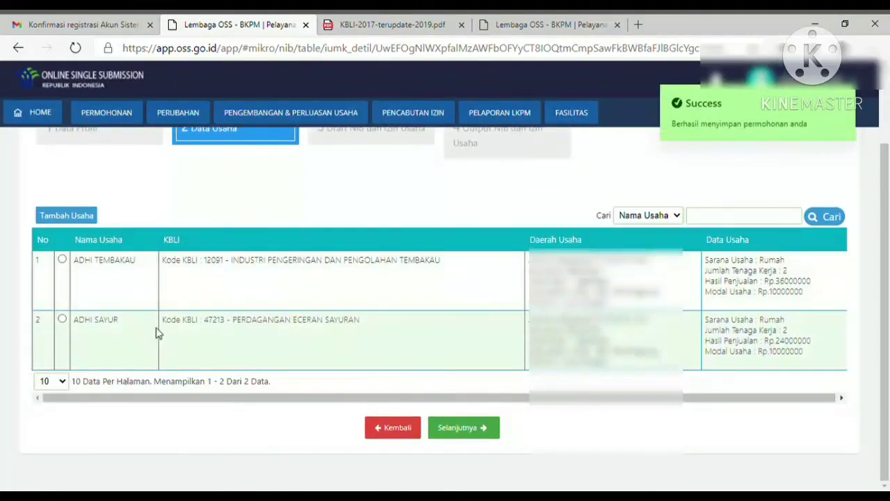
pyautogui.moveTo(80, 266); pyautogui.dragTo(153, 268)
pyautogui.moveTo(132, 353); pyautogui.dragTo(81, 357)
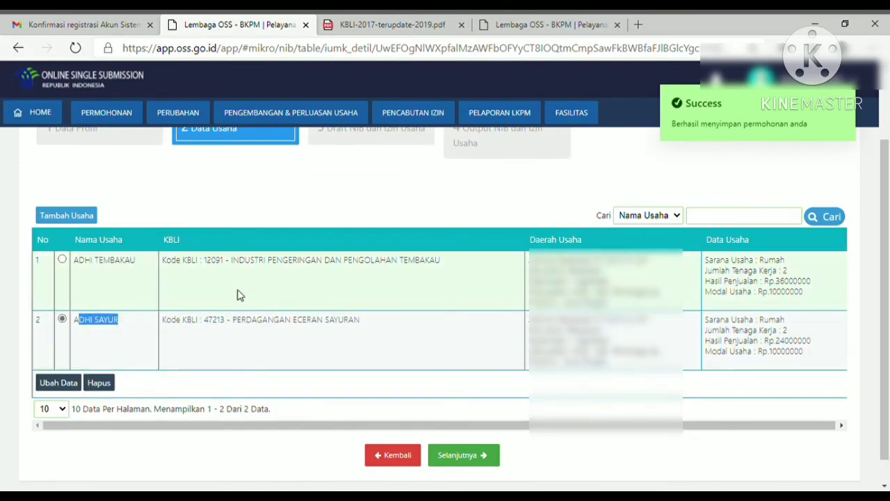
pyautogui.doubleClick(214, 261)
pyautogui.doubleClick(216, 320)
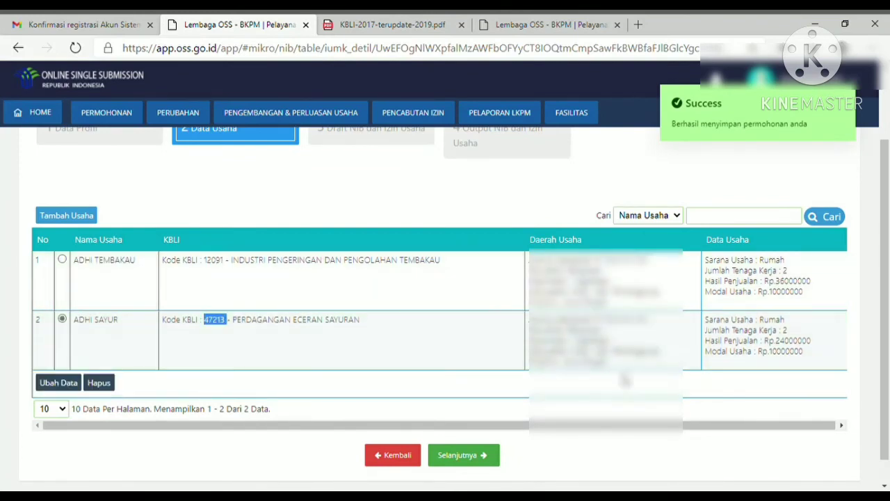
pyautogui.scroll(-1, 205, 401)
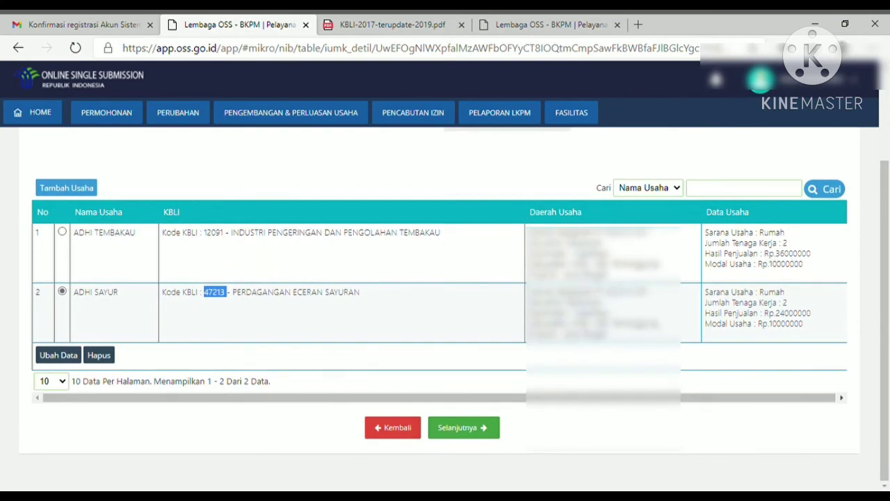
pyautogui.click(496, 437)
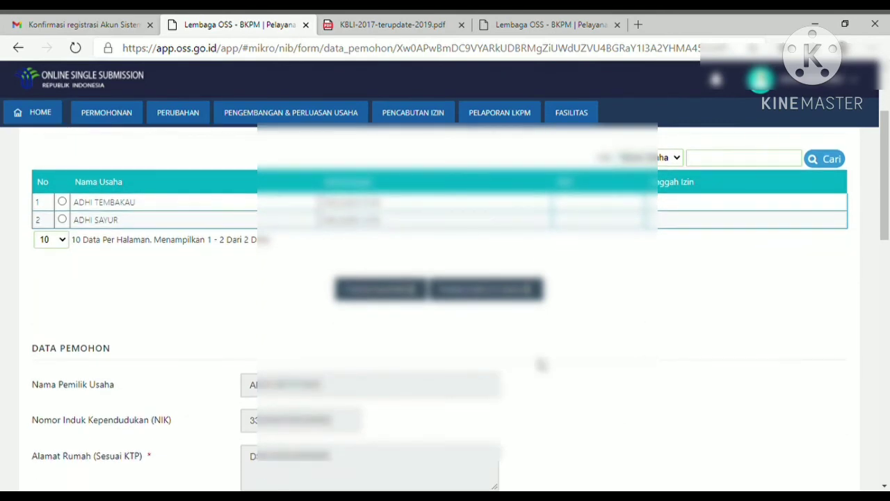
# - Review the draft, declare the entered data valid and accountable, and process the NIB and business licence
pyautogui.scroll(2, 153, 197)
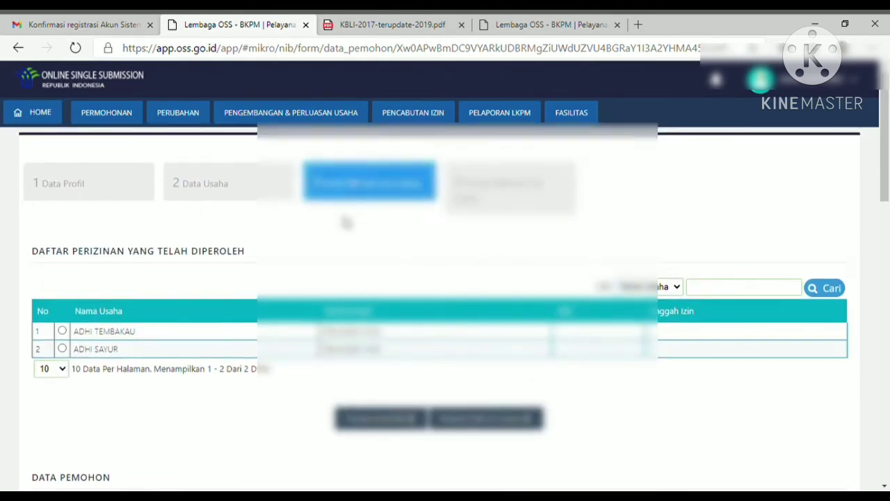
pyautogui.scroll(-8, 348, 223)
pyautogui.scroll(-6, 339, 298)
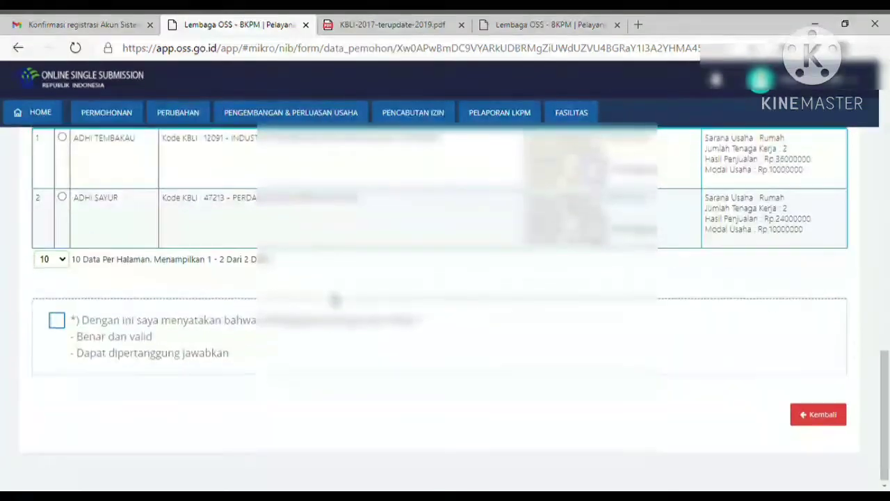
pyautogui.scroll(4, 543, 292)
pyautogui.scroll(-3, 541, 307)
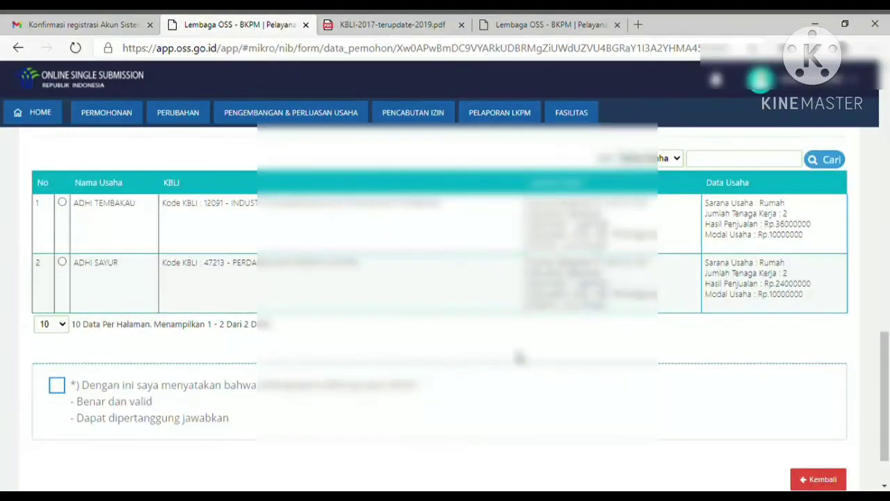
pyautogui.scroll(-1, 518, 358)
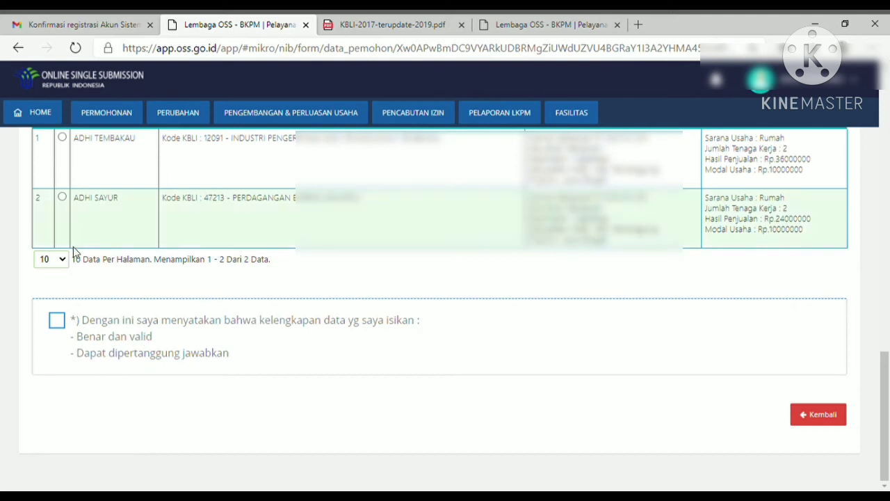
pyautogui.click(58, 327)
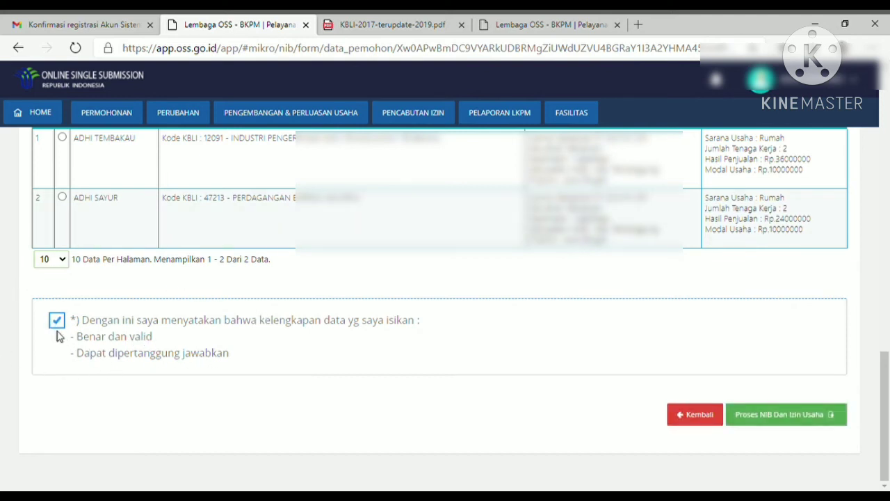
pyautogui.click(788, 423)
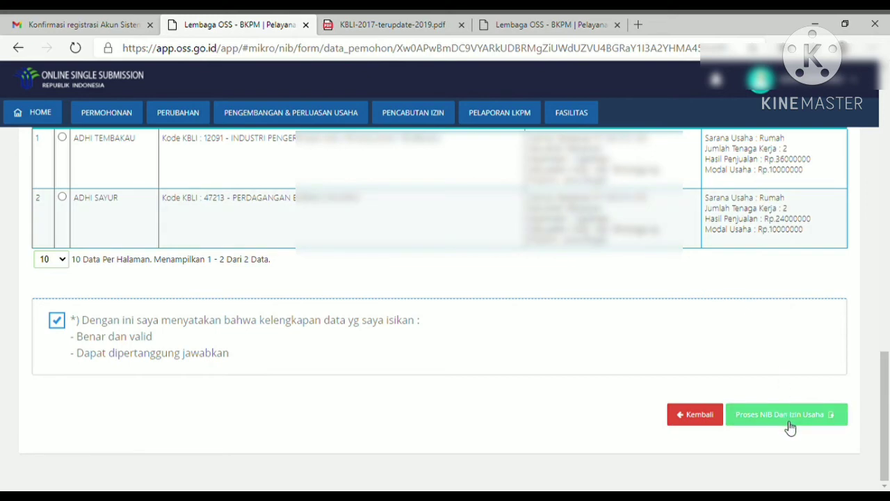
pyautogui.click(61, 321)
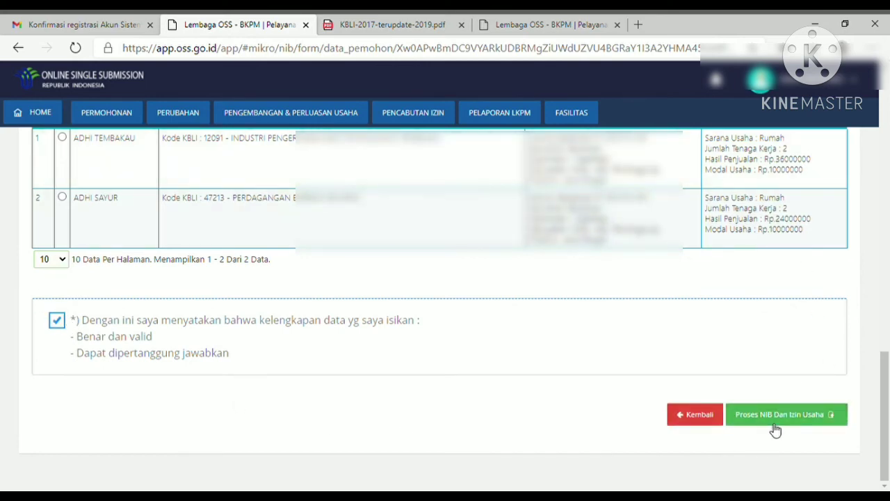
pyautogui.click(776, 429)
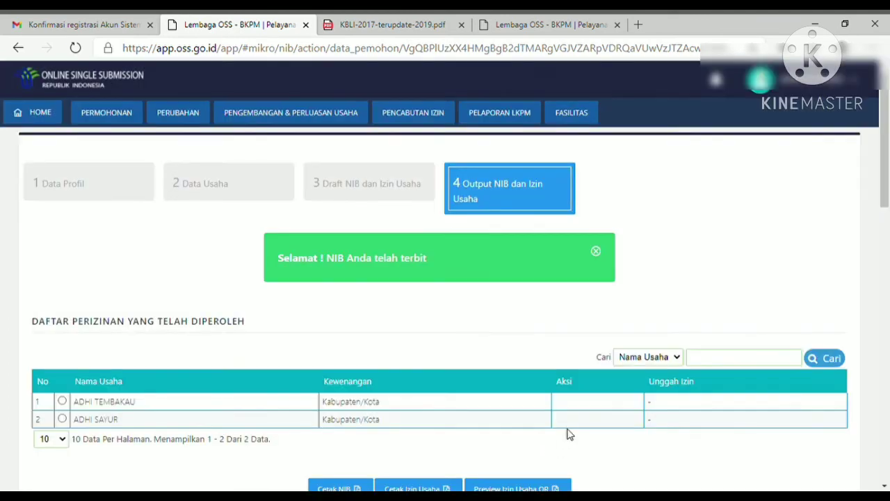
# - Open the NIB printout, examine its owner details and the attachment's KBLI and business name lists, and close it
pyautogui.scroll(-1, 571, 435)
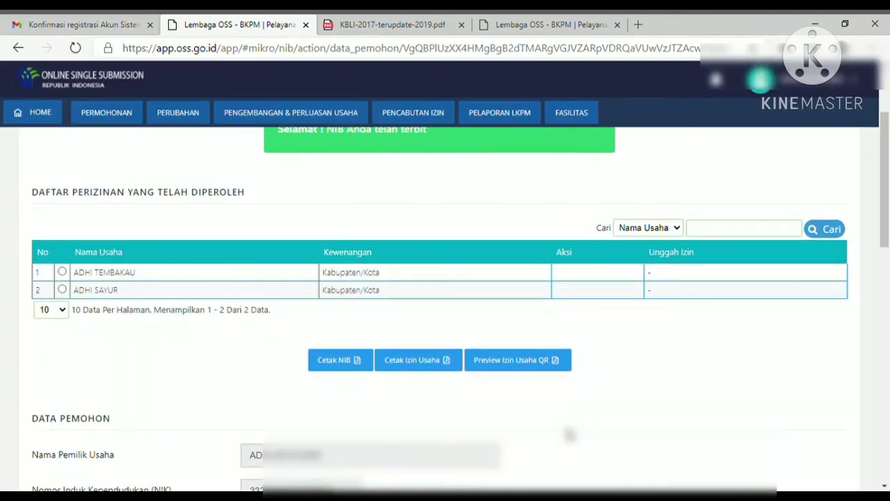
pyautogui.click(335, 361)
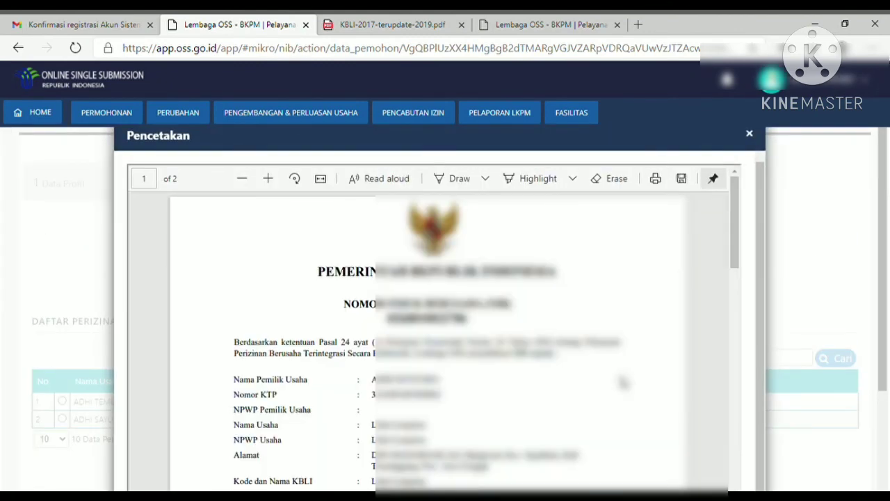
pyautogui.scroll(-1, 623, 381)
pyautogui.moveTo(345, 243); pyautogui.dragTo(528, 251)
pyautogui.doubleClick(448, 265)
pyautogui.scroll(-4, 450, 271)
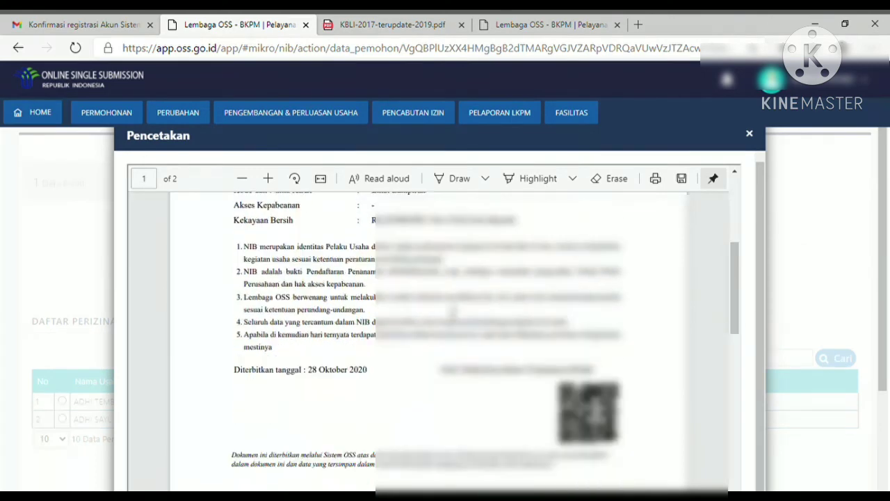
pyautogui.scroll(-6, 452, 312)
pyautogui.scroll(1, 354, 301)
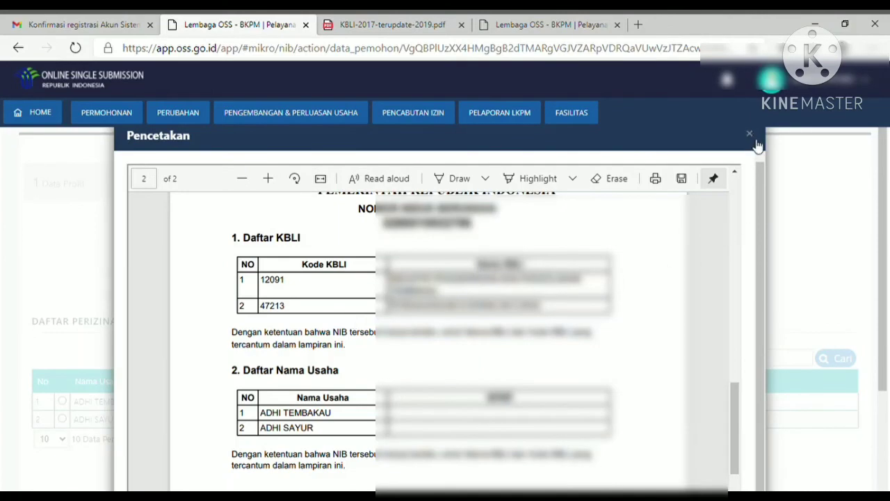
pyautogui.click(750, 134)
# - Open the Izin Usaha printout, examine the micro and small business licence and its attachment, and close it
pyautogui.scroll(-2, 682, 376)
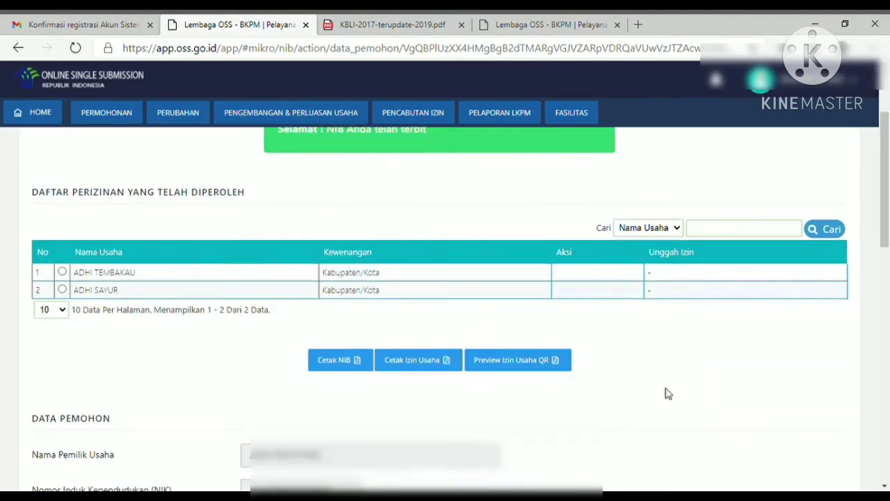
pyautogui.click(416, 372)
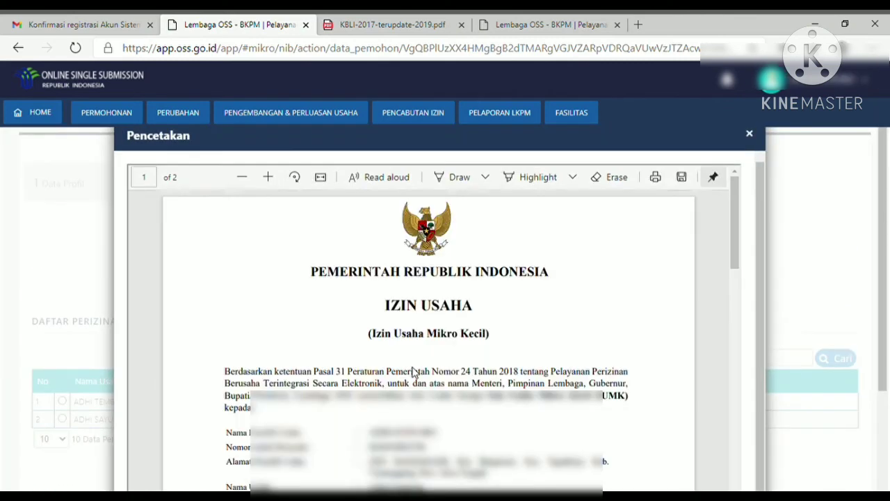
pyautogui.moveTo(370, 335); pyautogui.dragTo(491, 337)
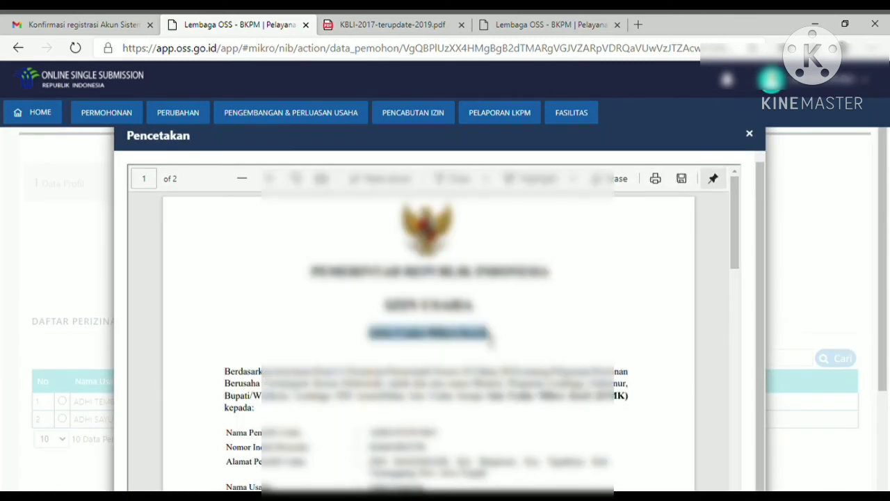
pyautogui.scroll(-2, 450, 356)
pyautogui.doubleClick(393, 325)
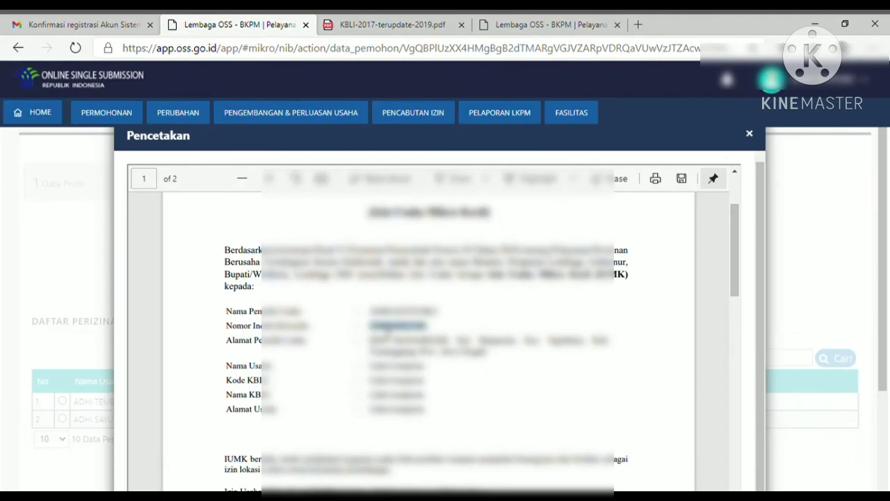
pyautogui.scroll(-2, 388, 333)
pyautogui.scroll(-10, 388, 334)
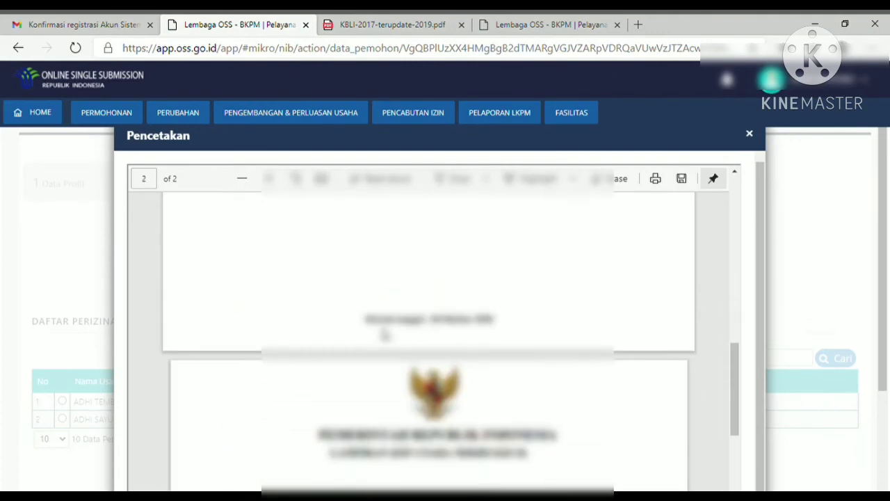
pyautogui.scroll(-3, 390, 339)
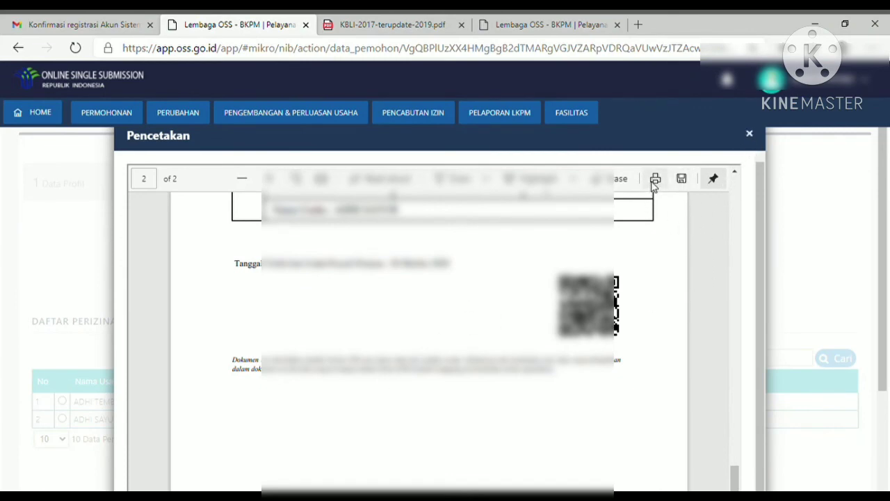
pyautogui.click(750, 133)
# - Open the Izin Usaha QR preview and examine the licence attachment from beginning to end
pyautogui.scroll(-3, 545, 404)
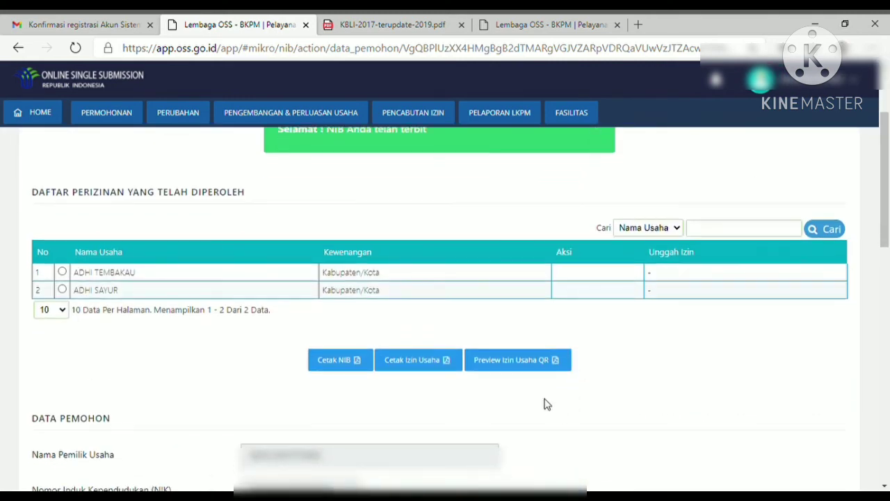
pyautogui.click(516, 372)
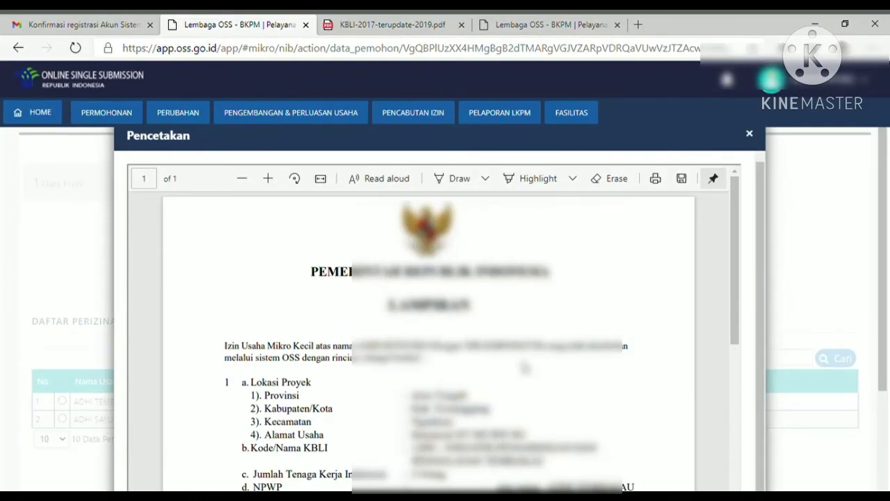
pyautogui.scroll(-8, 526, 367)
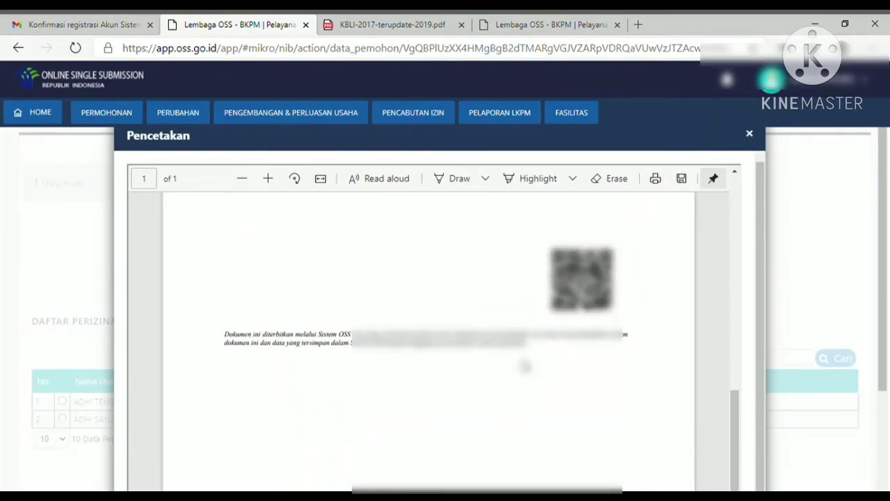
pyautogui.scroll(4, 526, 366)
pyautogui.scroll(5, 526, 366)
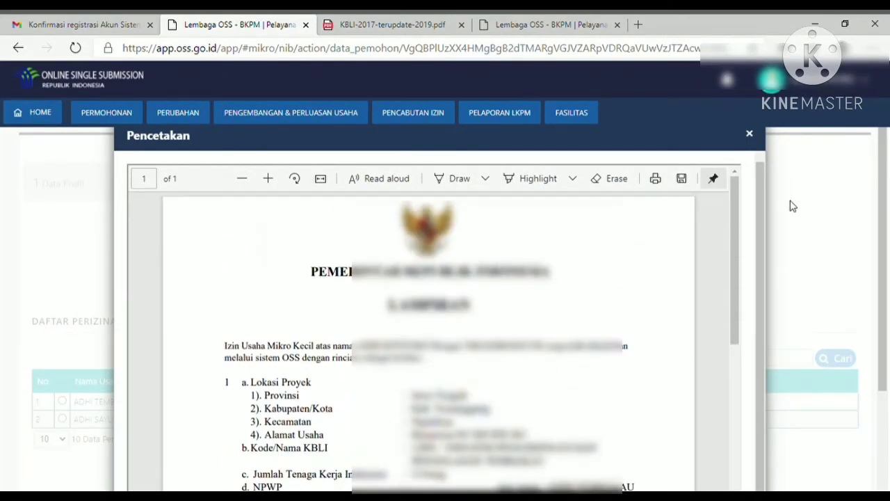
# - Close the Izin Usaha QR preview and examine the list of obtained licences and its print options
pyautogui.click(749, 135)
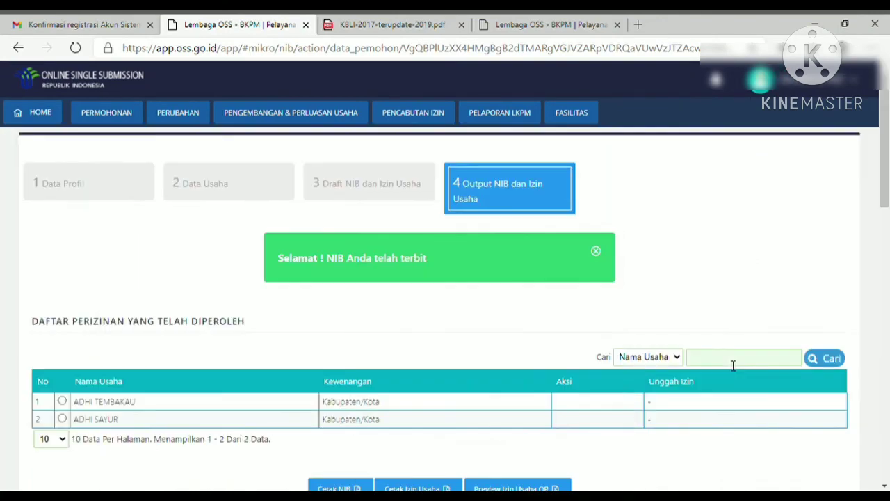
pyautogui.scroll(-1, 733, 365)
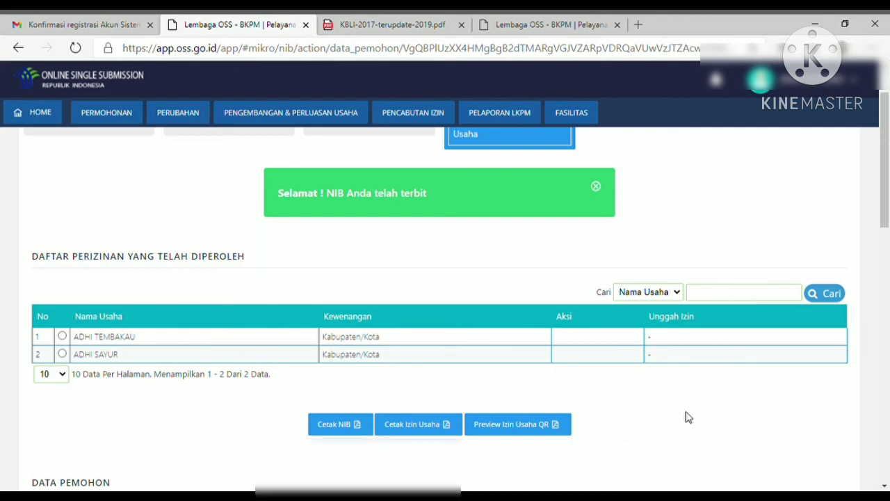
pyautogui.scroll(-1, 688, 416)
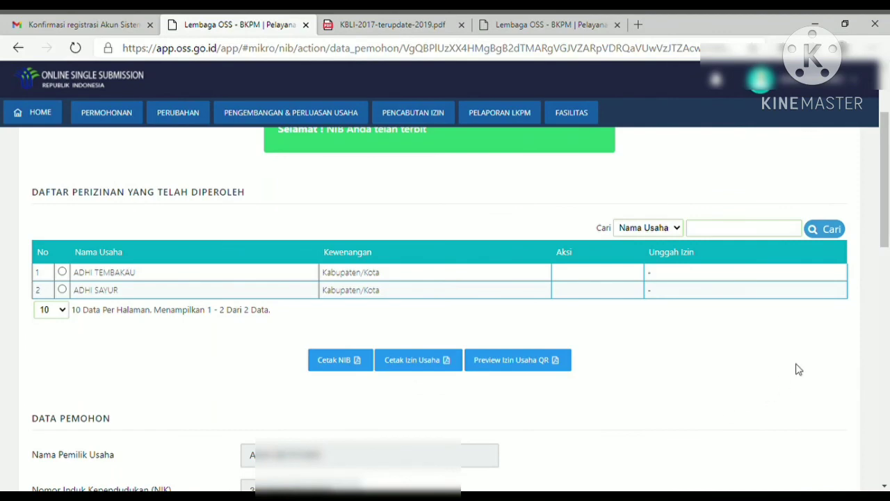
# - Go to the IUMK application tracking, select the registered micro business, and open its Izin Lainnya form
pyautogui.moveTo(118, 117)
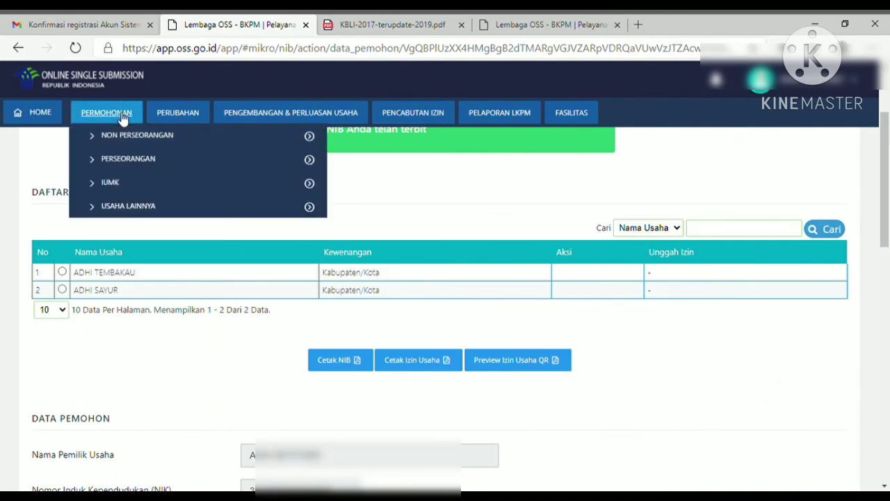
pyautogui.moveTo(115, 187)
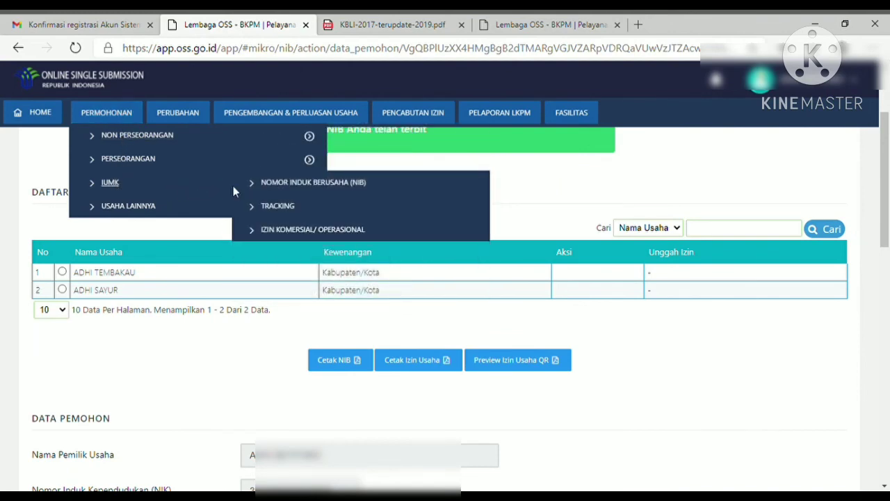
pyautogui.click(278, 206)
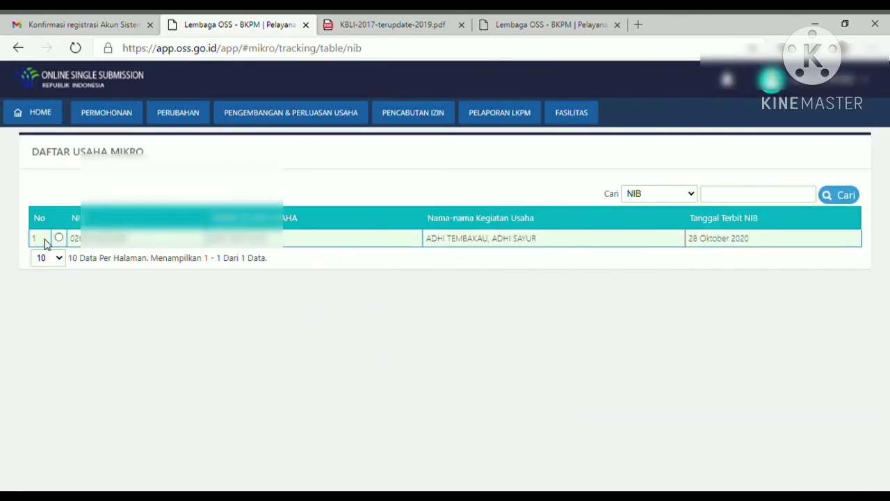
pyautogui.click(61, 241)
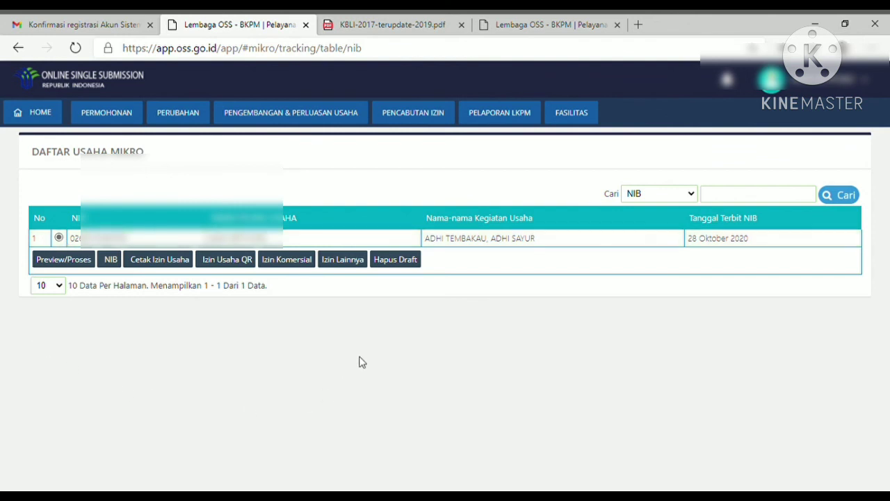
pyautogui.click(348, 262)
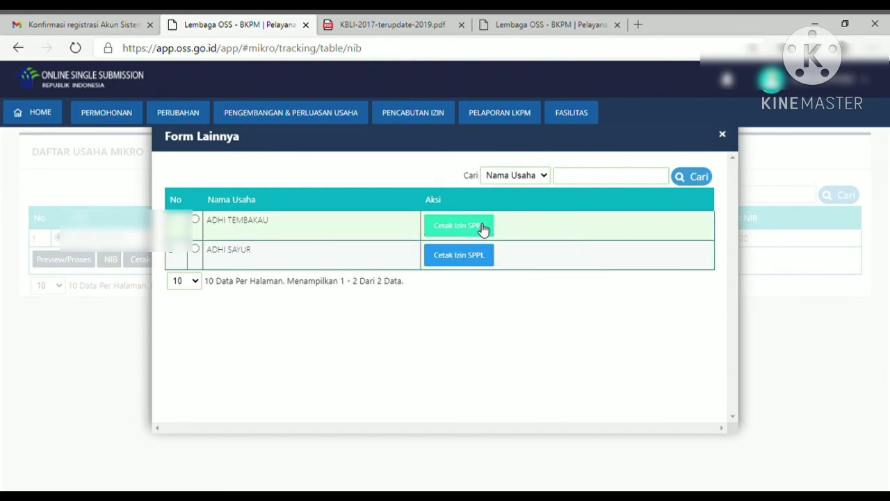
# - Open the tobacco business's SPPL printout, examine its business details and declaration, and return to the Form Lainnya list
pyautogui.click(483, 225)
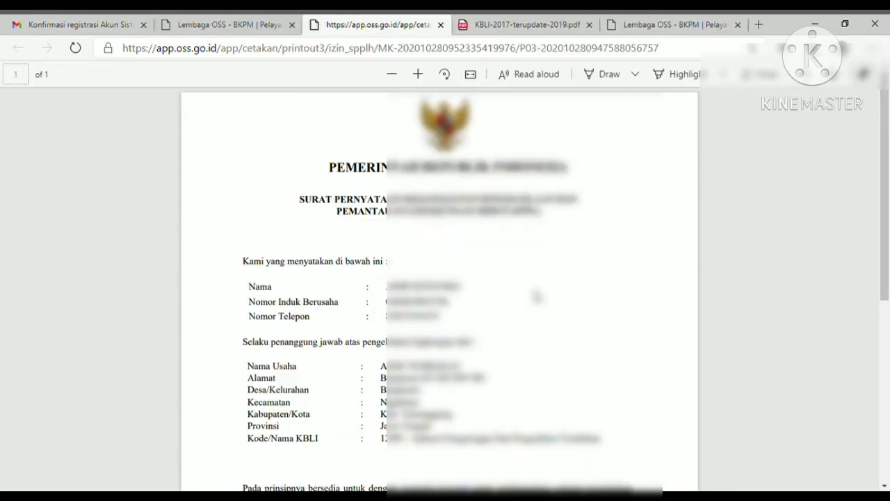
pyautogui.scroll(-3, 480, 229)
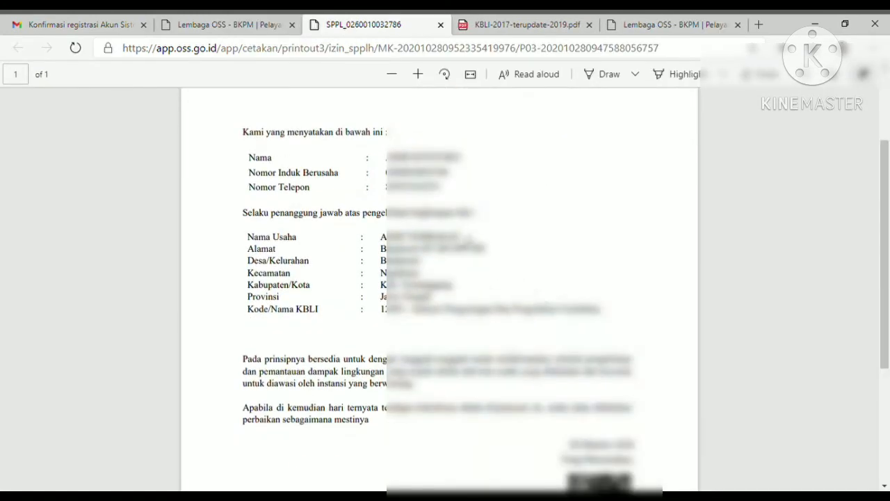
pyautogui.moveTo(459, 237); pyautogui.dragTo(380, 236)
pyautogui.click(230, 25)
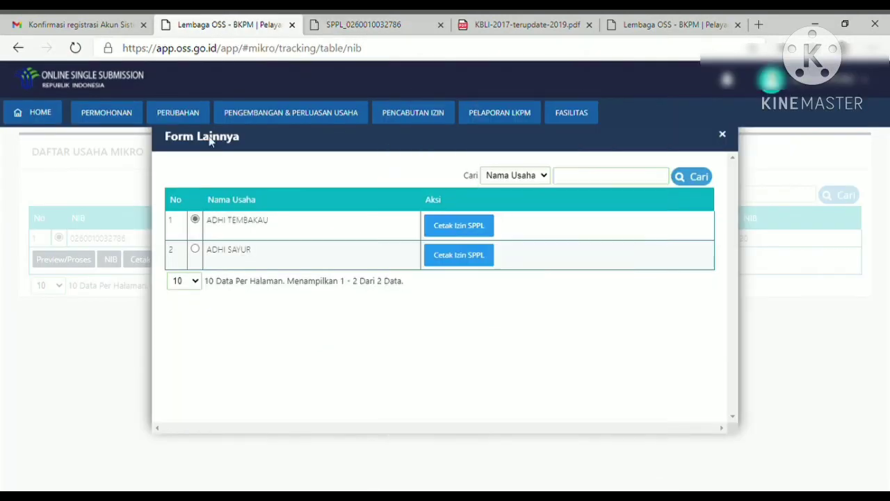
# - Open the vegetable business's SPPL printout, examine its business name and declaration, and return to the tobacco entry in Form Lainnya
pyautogui.click(446, 255)
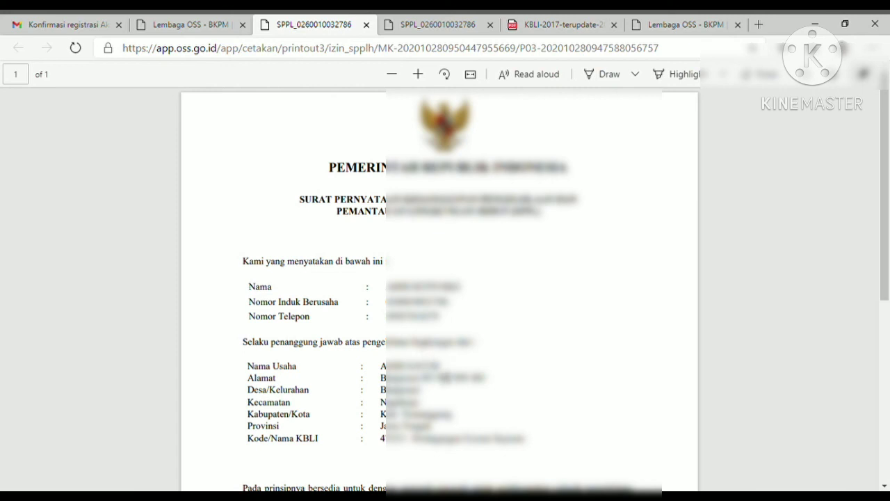
pyautogui.moveTo(445, 366); pyautogui.dragTo(381, 366)
pyautogui.scroll(-3, 438, 292)
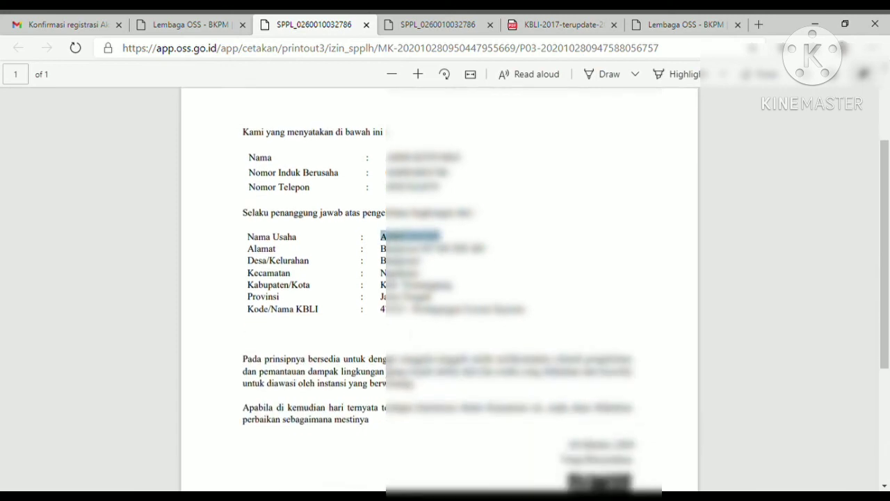
pyautogui.click(188, 24)
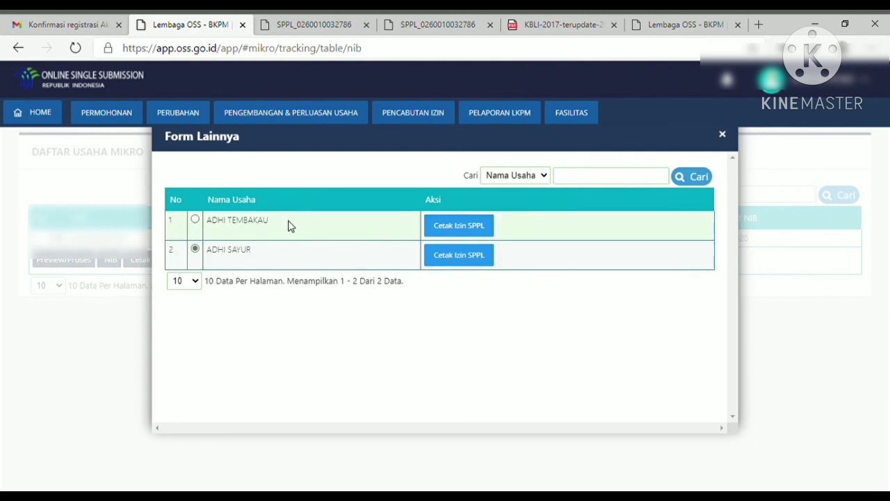
pyautogui.moveTo(290, 226); pyautogui.dragTo(213, 229)
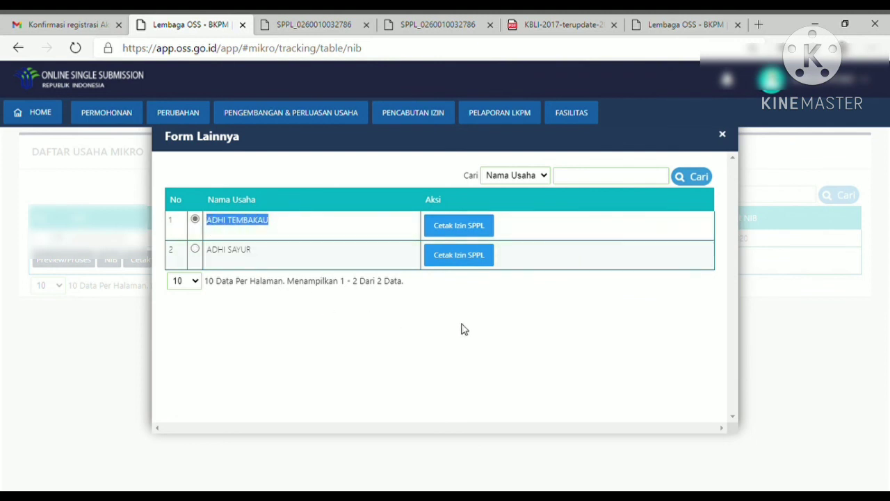